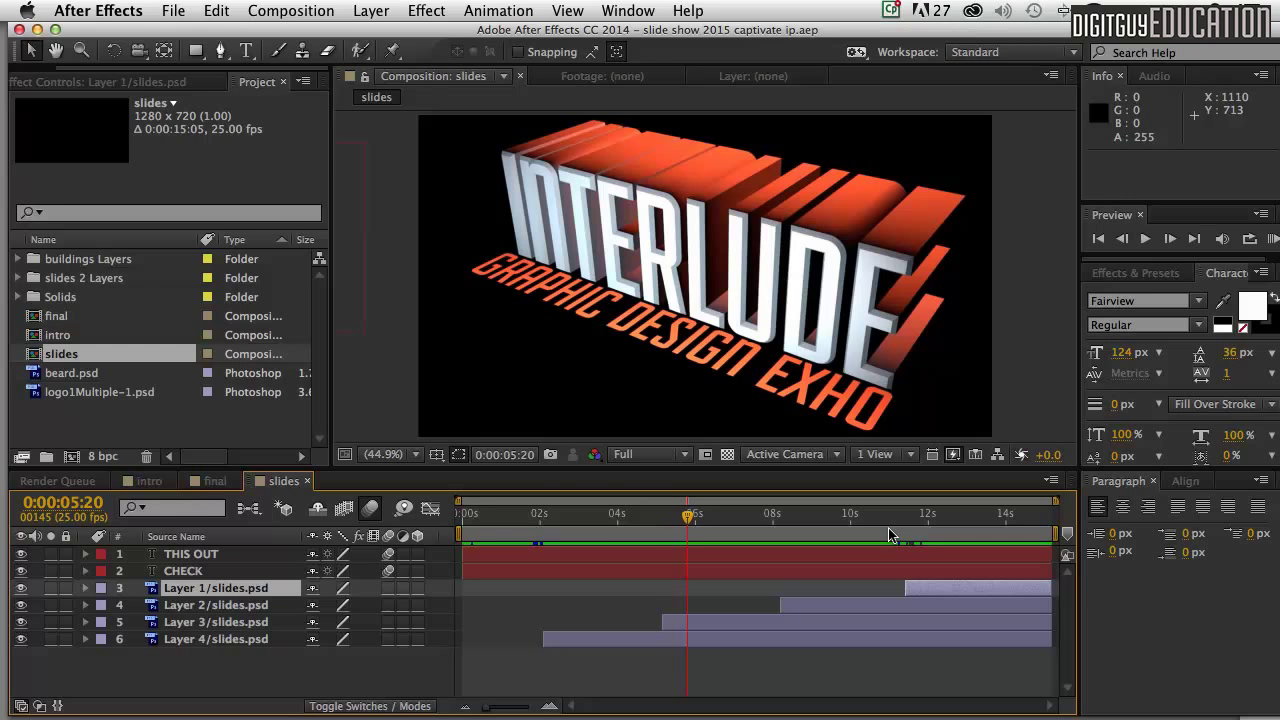
# Create a 1280 x 720, 25 fps, 30-second composition and place logo1Multiple-1.psd in it as the first layer
pyautogui.moveTo(688, 517); pyautogui.dragTo(618, 517)
pyautogui.click(519, 517)
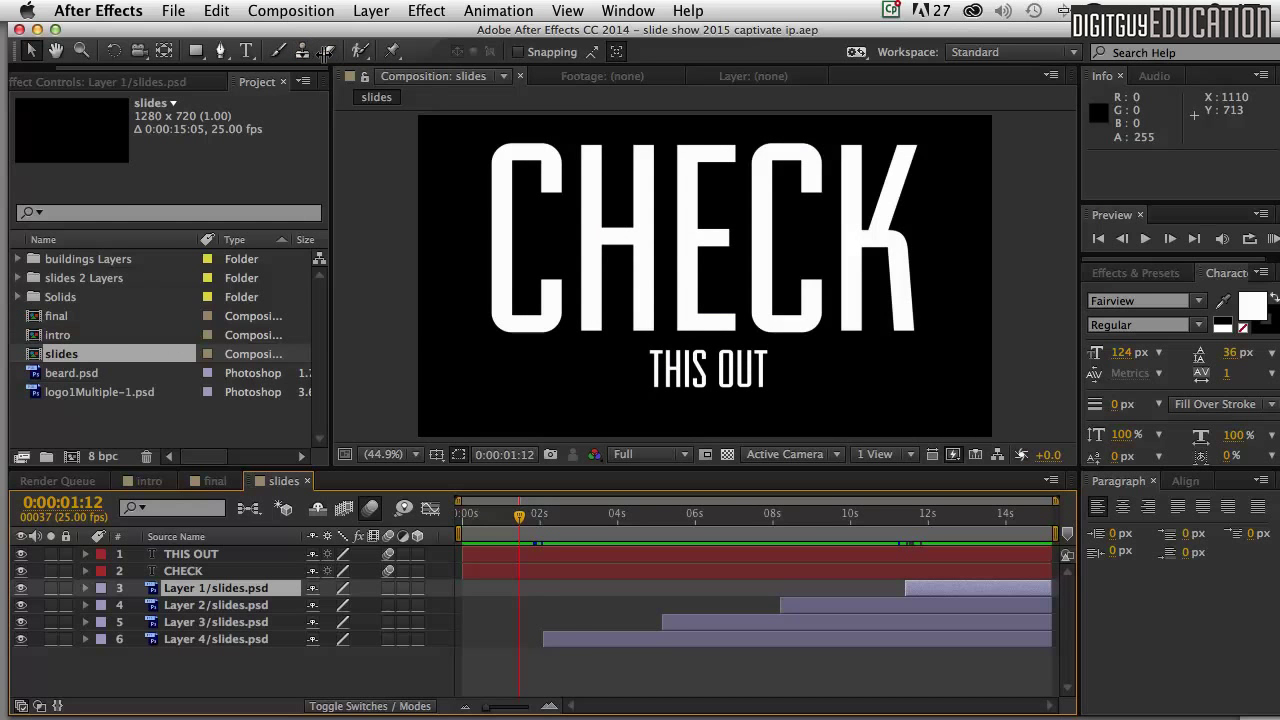
pyautogui.press('super+n')
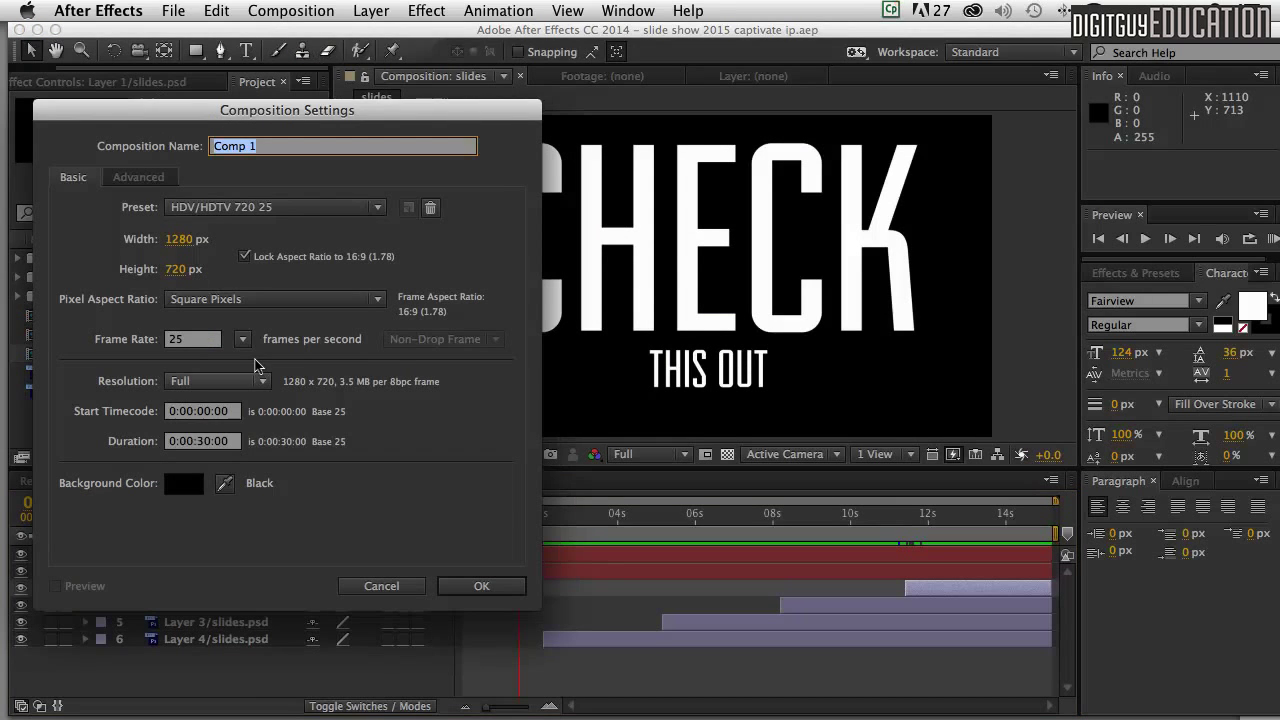
pyautogui.click(470, 586)
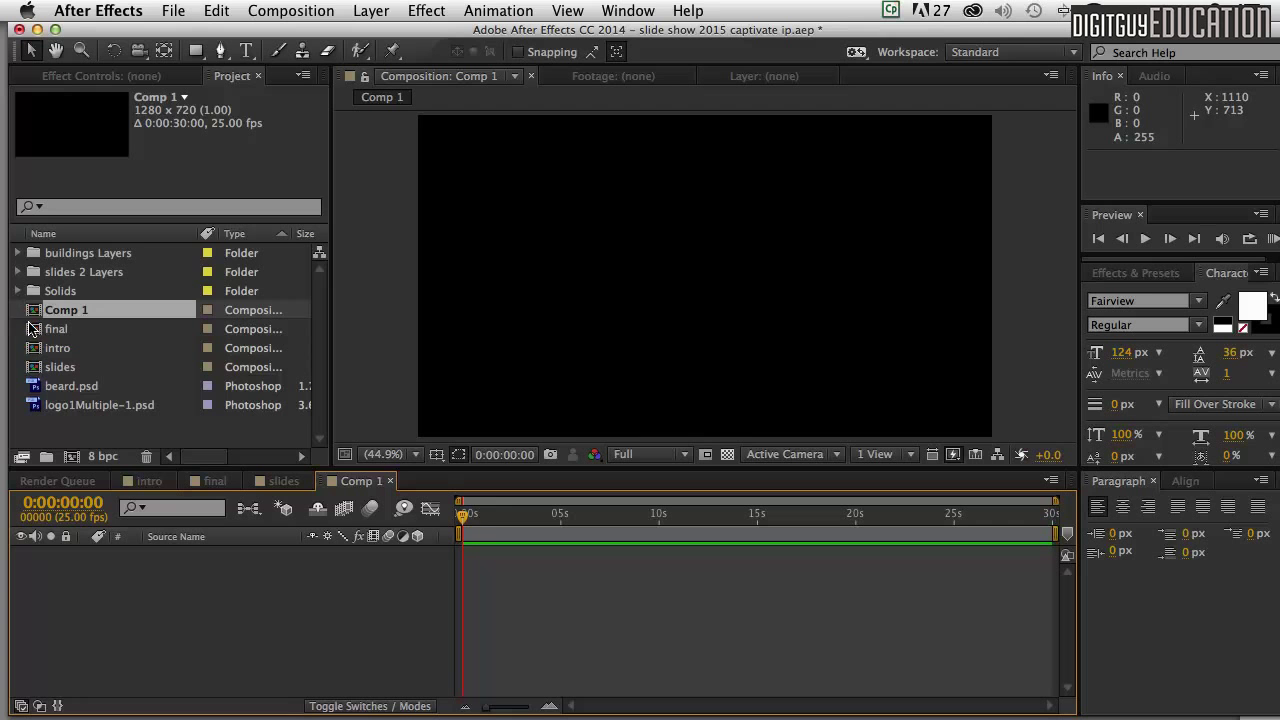
pyautogui.moveTo(33, 403); pyautogui.dragTo(83, 626)
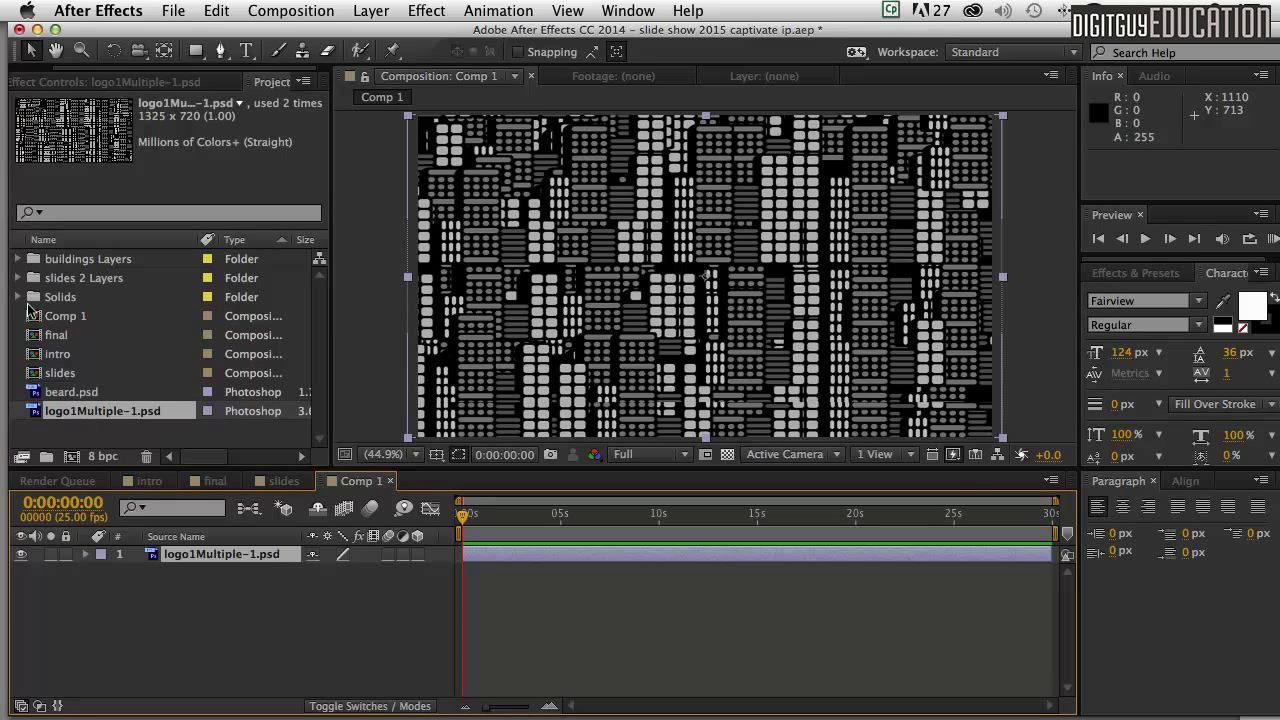
# Add Deep Red Solid 1 from the Solids folder above the buildings layer and set its blending mode to Multiply
pyautogui.click(18, 297)
pyautogui.click(50, 315)
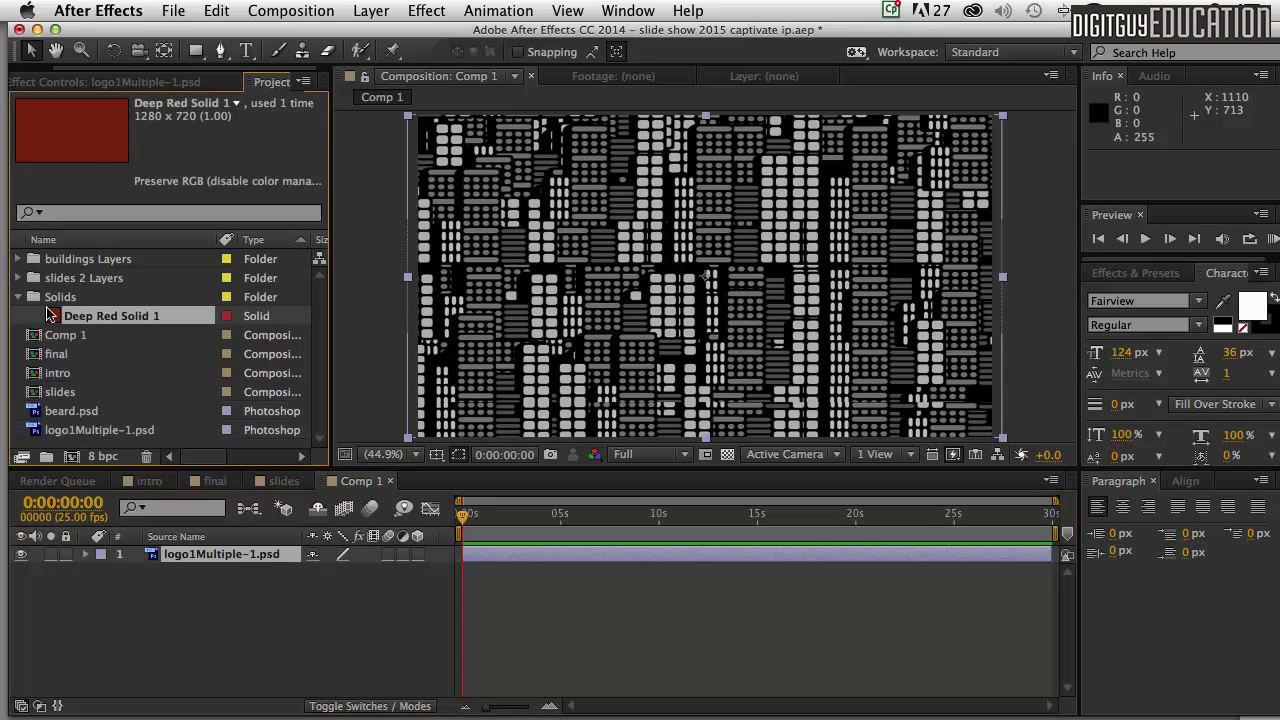
pyautogui.moveTo(50, 315); pyautogui.dragTo(100, 550)
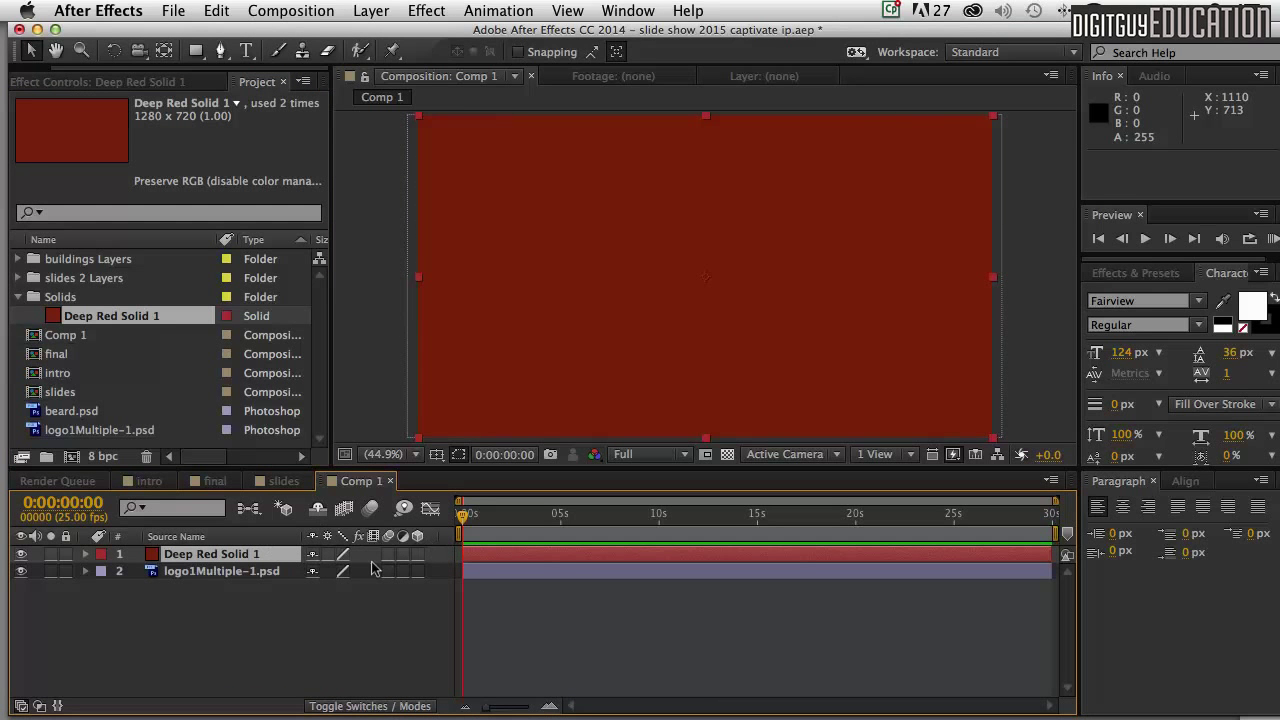
pyautogui.click(335, 707)
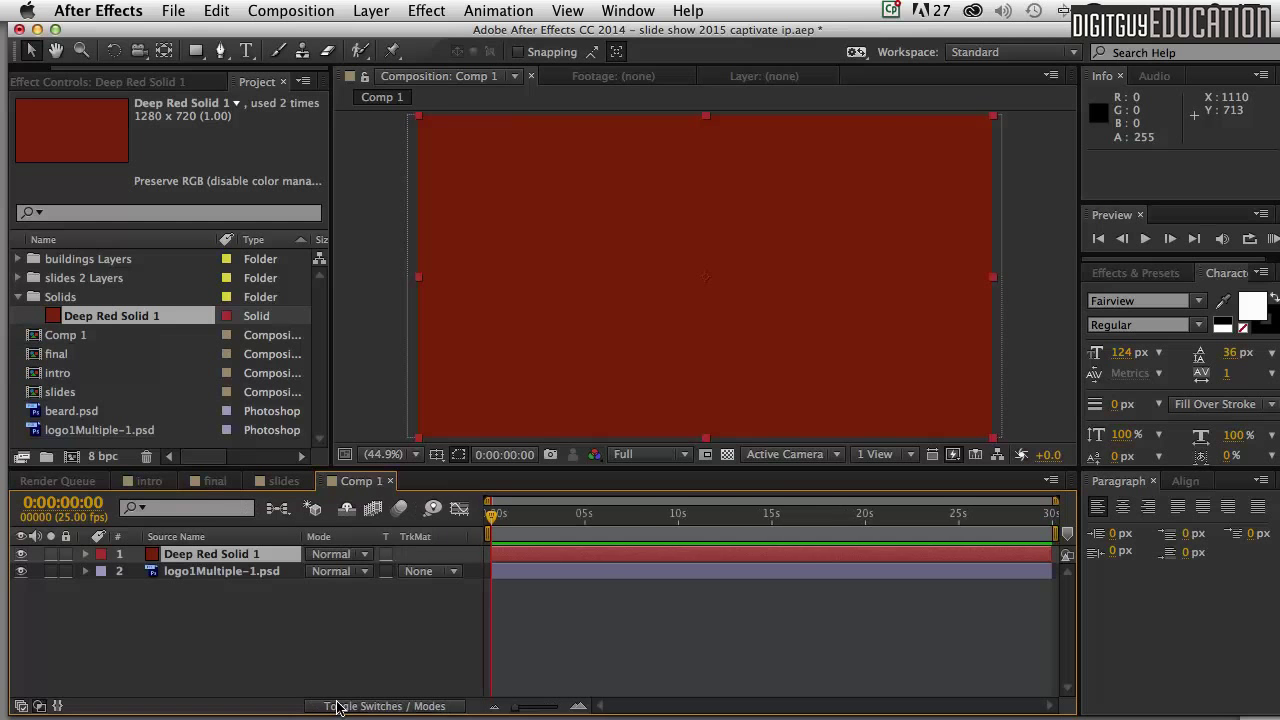
pyautogui.click(362, 554)
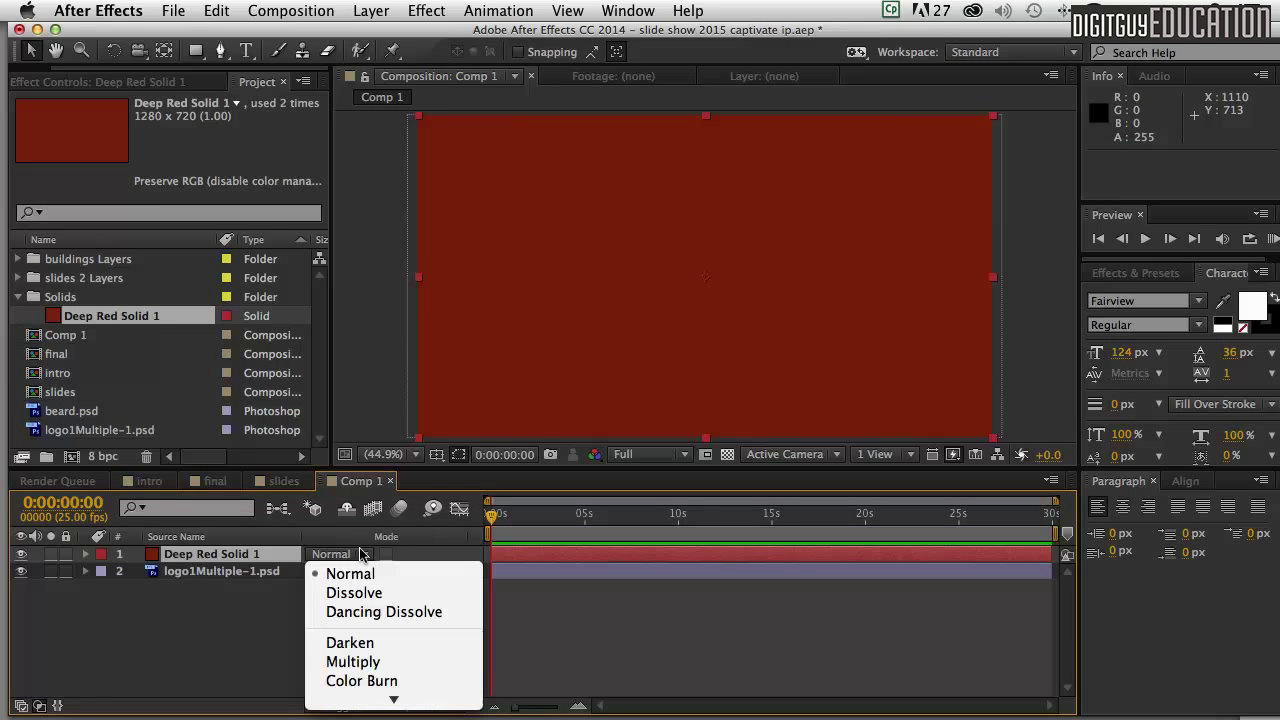
pyautogui.click(365, 662)
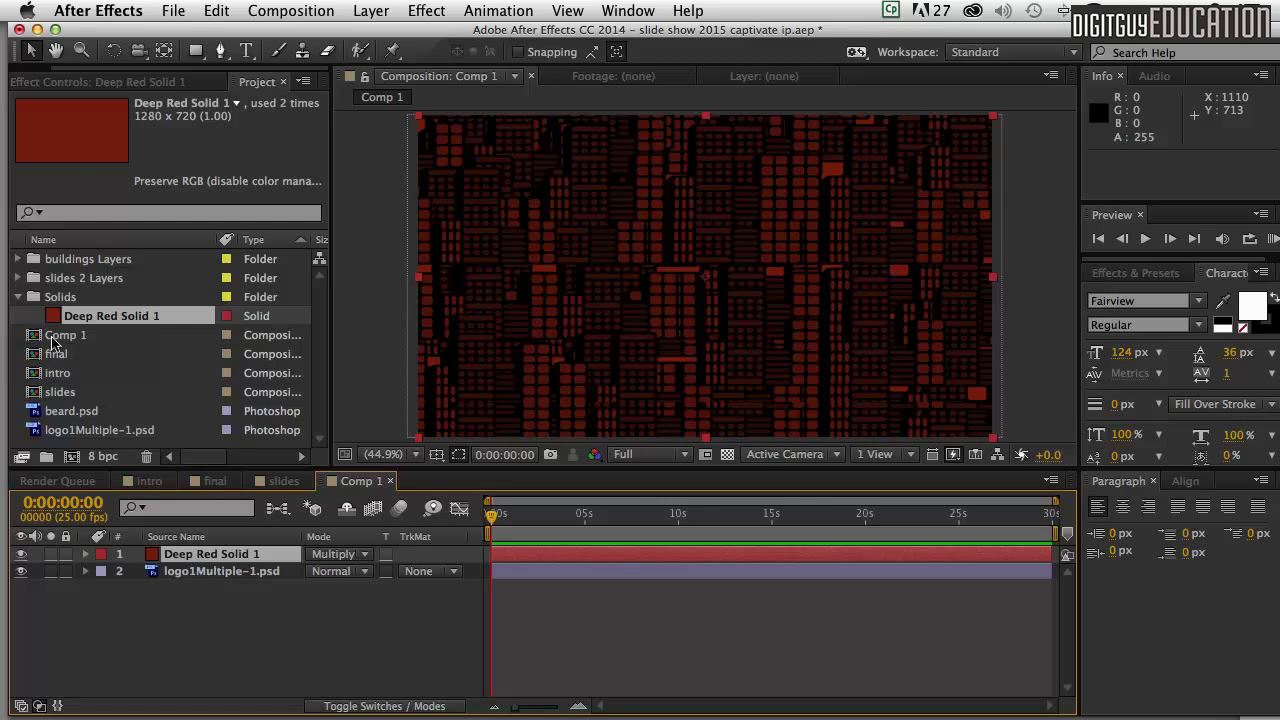
# Add beard.psd as the top layer and set its blending mode to Pin Light
pyautogui.moveTo(30, 410); pyautogui.dragTo(108, 556)
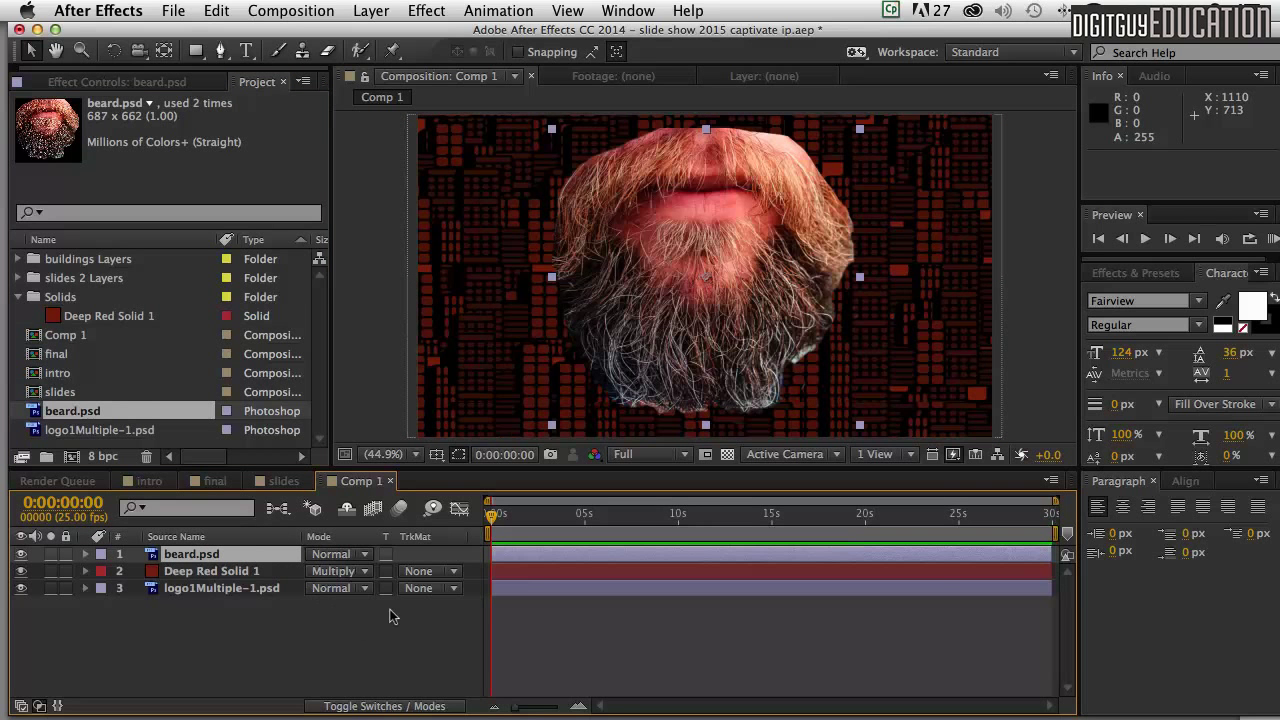
pyautogui.click(364, 555)
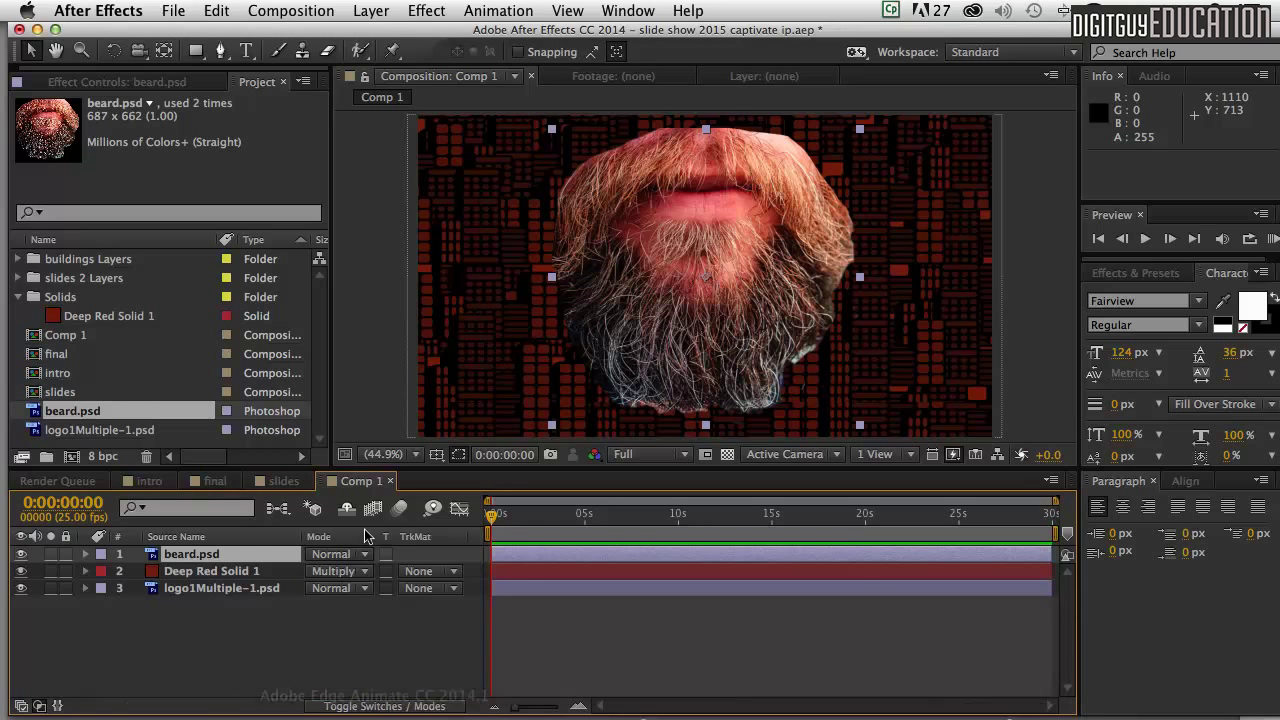
pyautogui.click(365, 554)
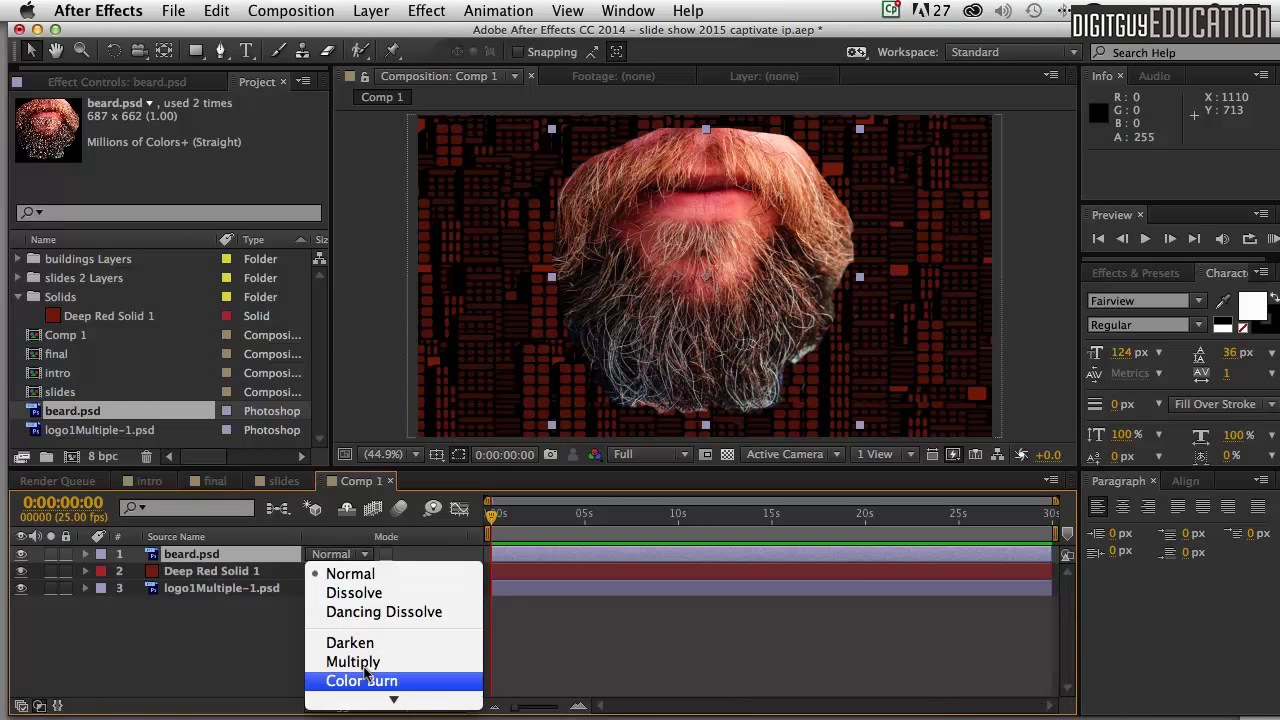
pyautogui.moveTo(390, 692)
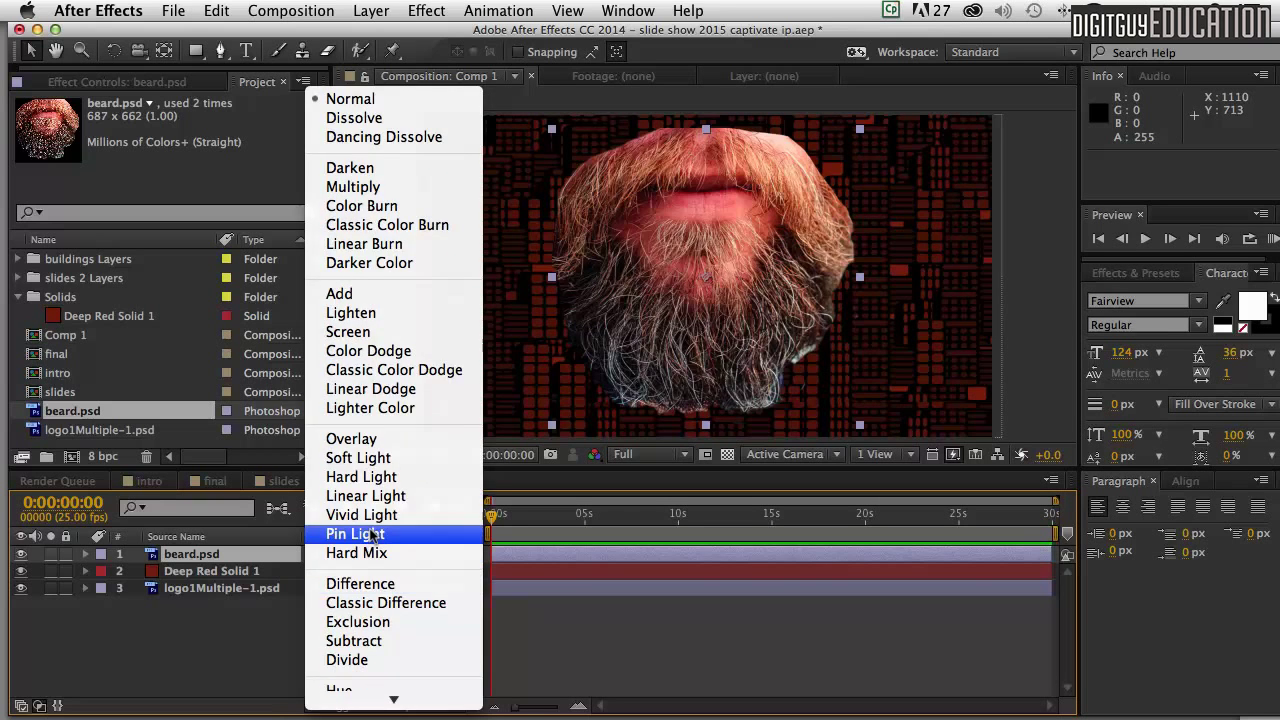
pyautogui.click(371, 535)
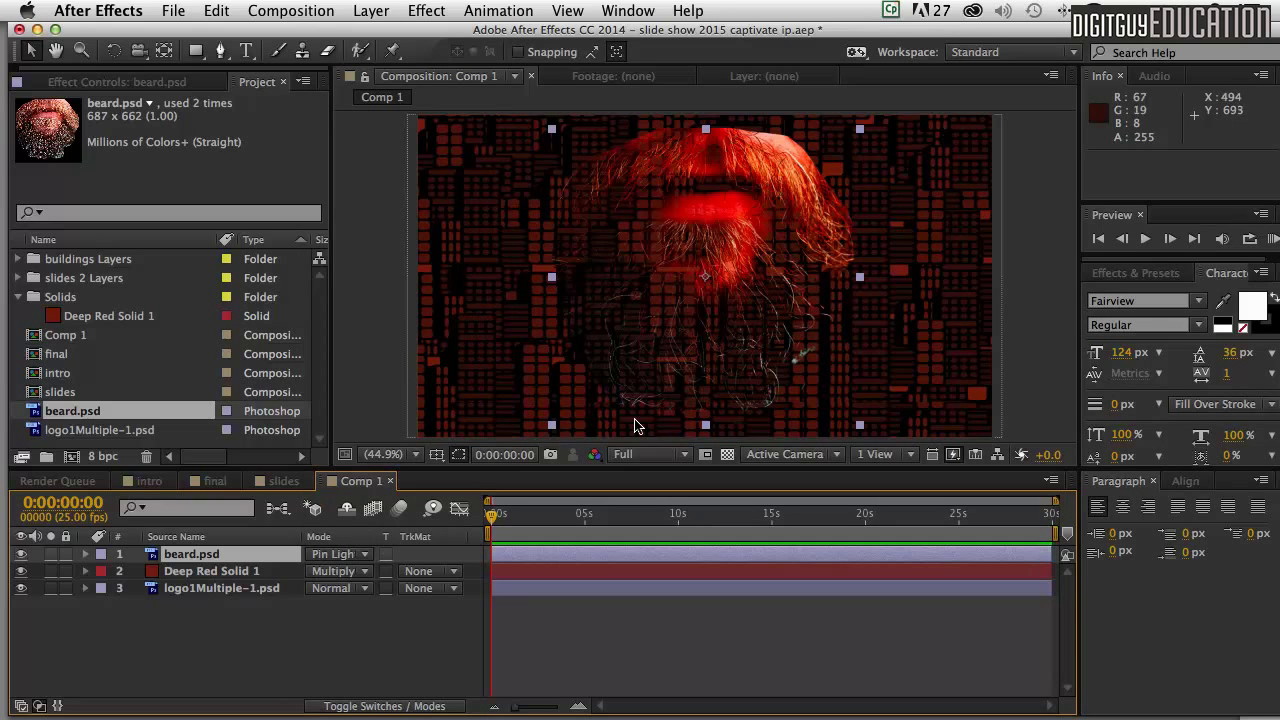
pyautogui.moveTo(499, 515)
pyautogui.mouseDown()
pyautogui.moveTo(648, 515)
pyautogui.moveTo(478, 512)
pyautogui.mouseUp()
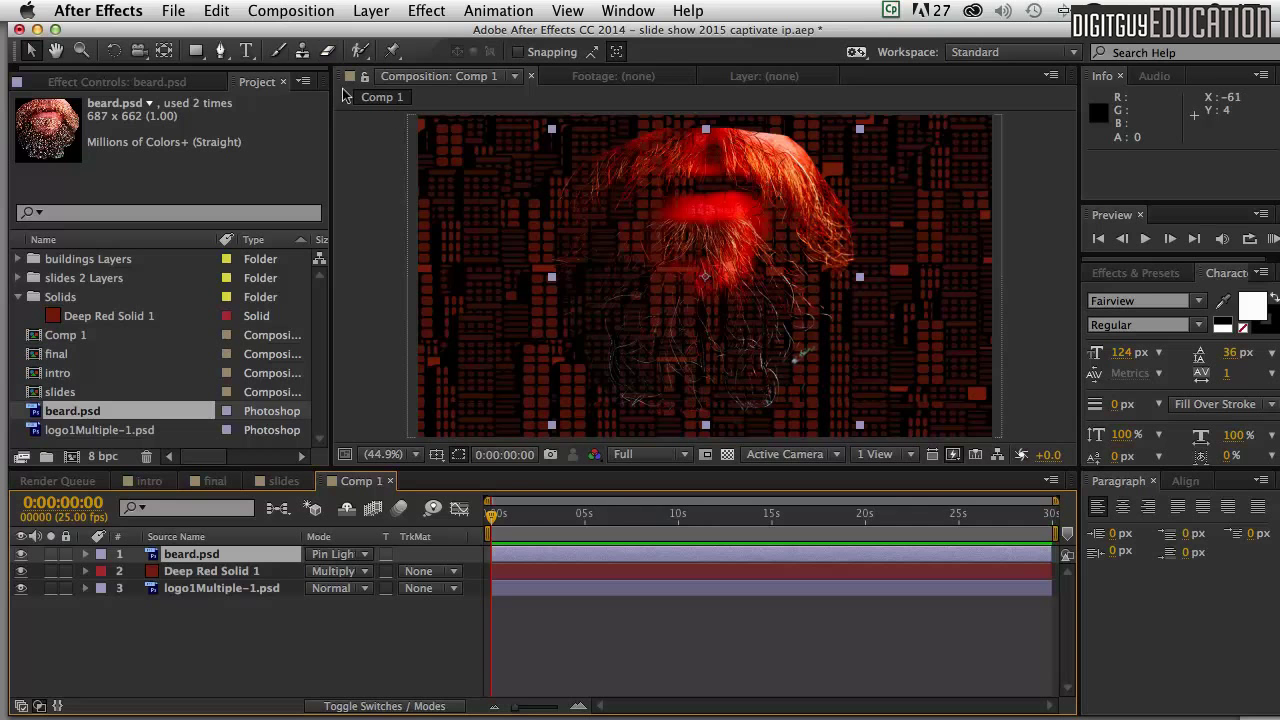
# Create a text layer reading "hipstermedia.com.au" and centre it over the beard at about 276, 383
pyautogui.click(247, 51)
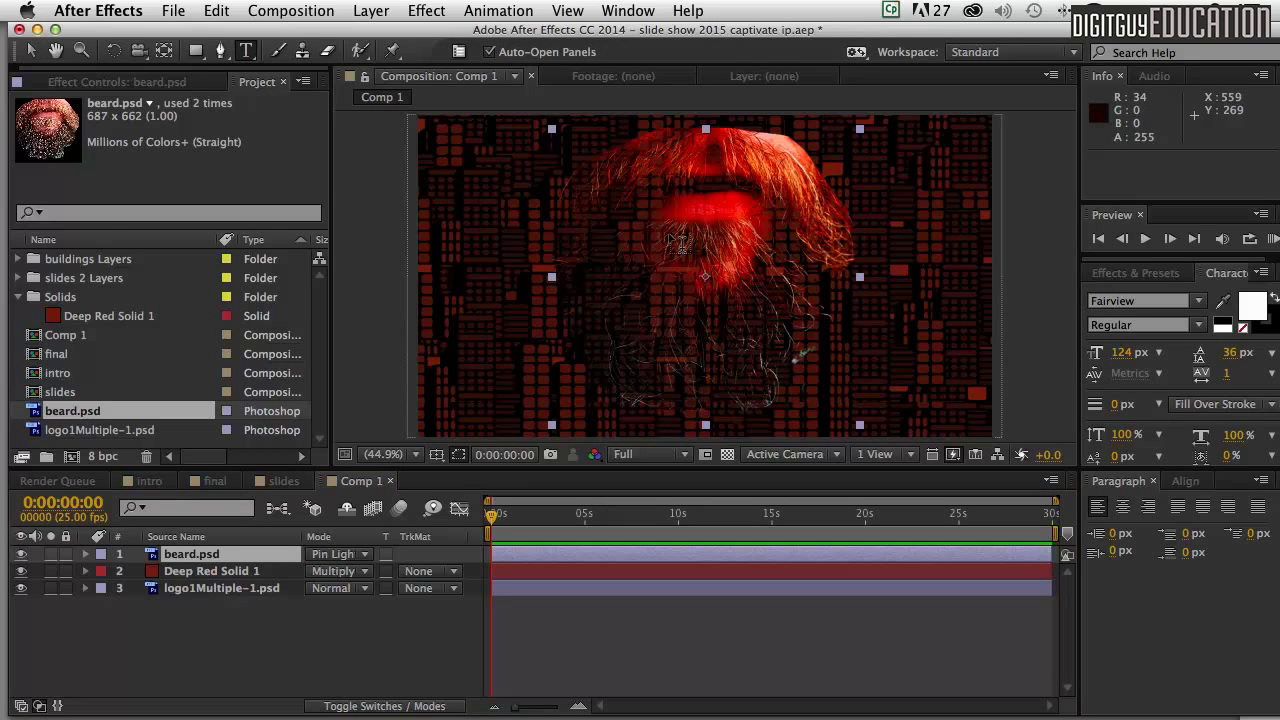
pyautogui.click(683, 288)
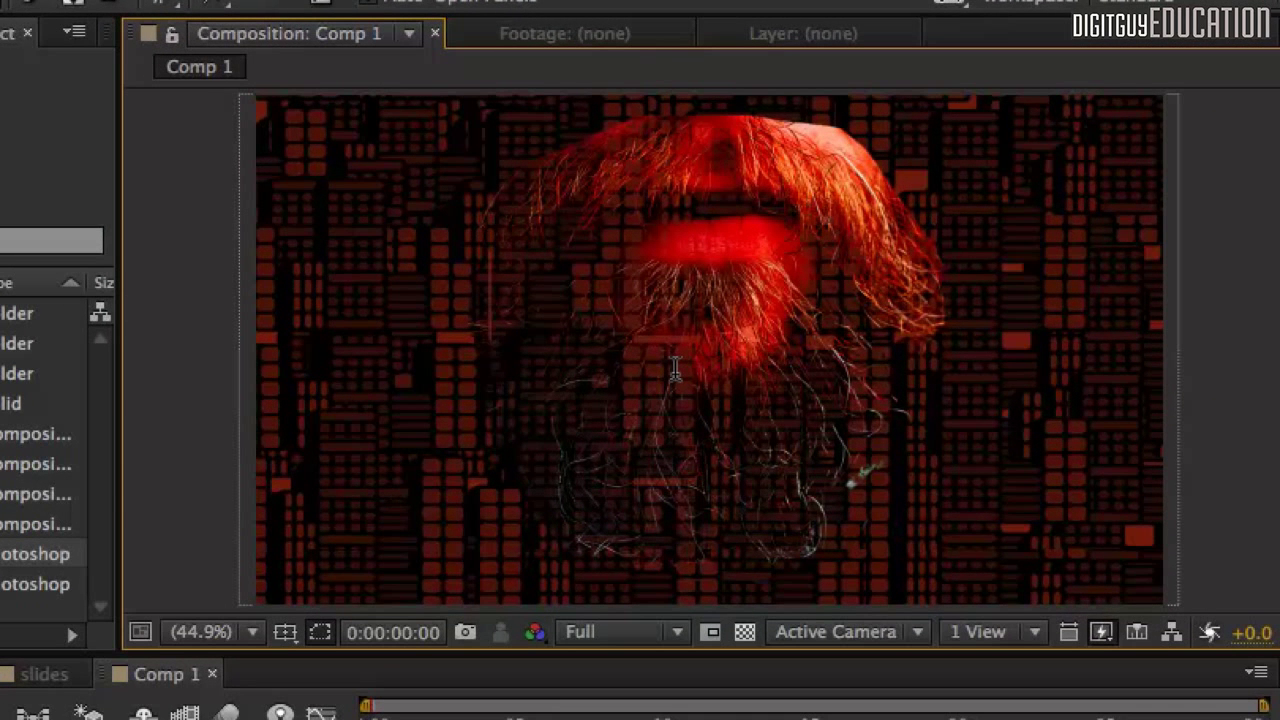
pyautogui.write('hipster')
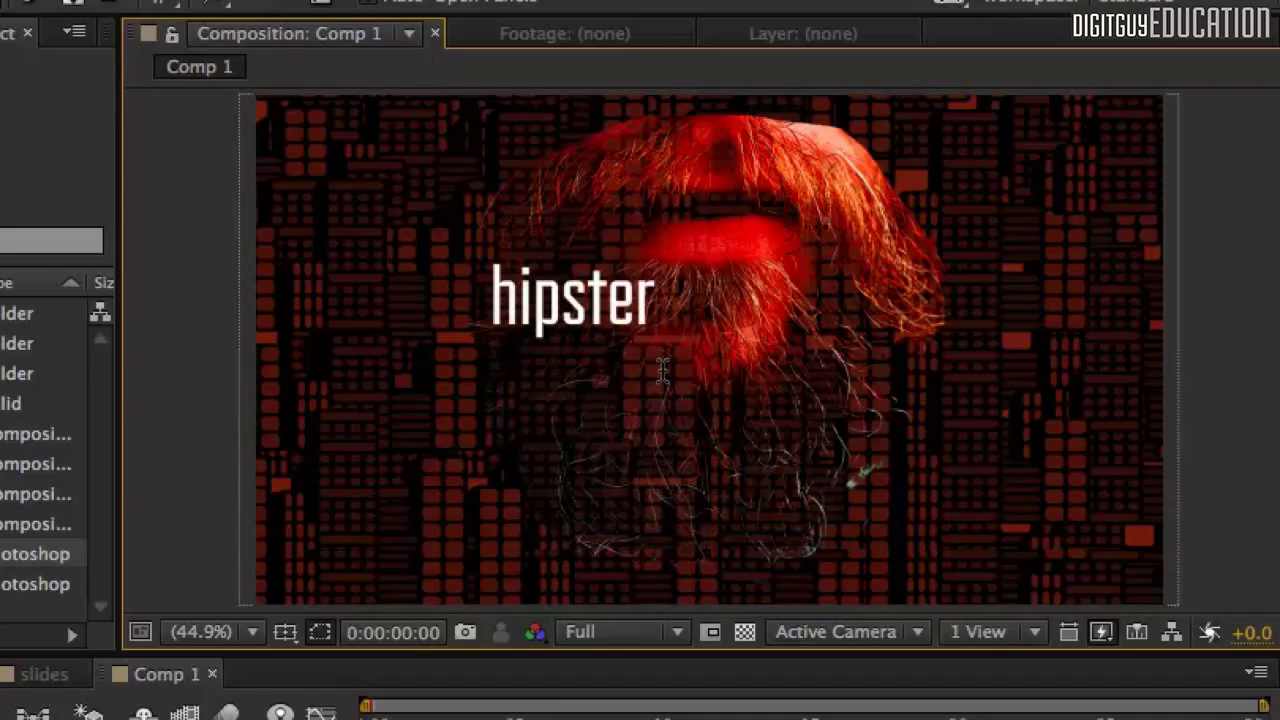
pyautogui.write('media.com.au')
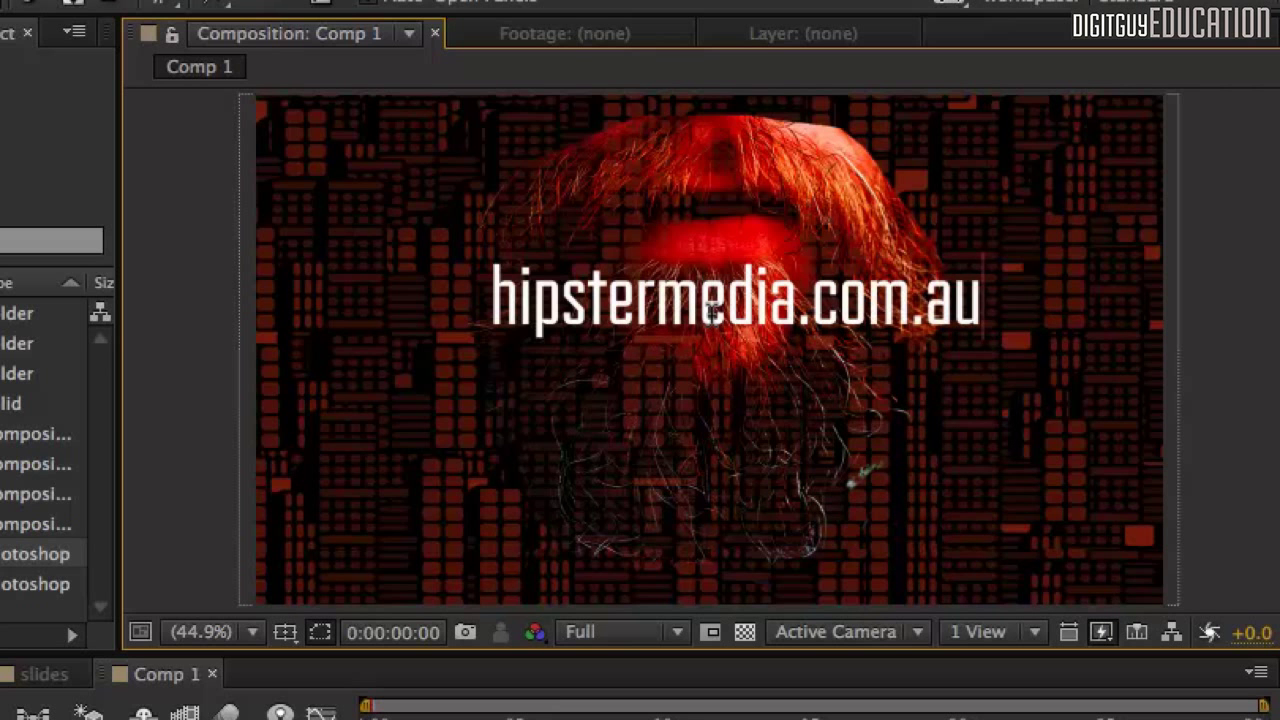
pyautogui.doubleClick(621, 285)
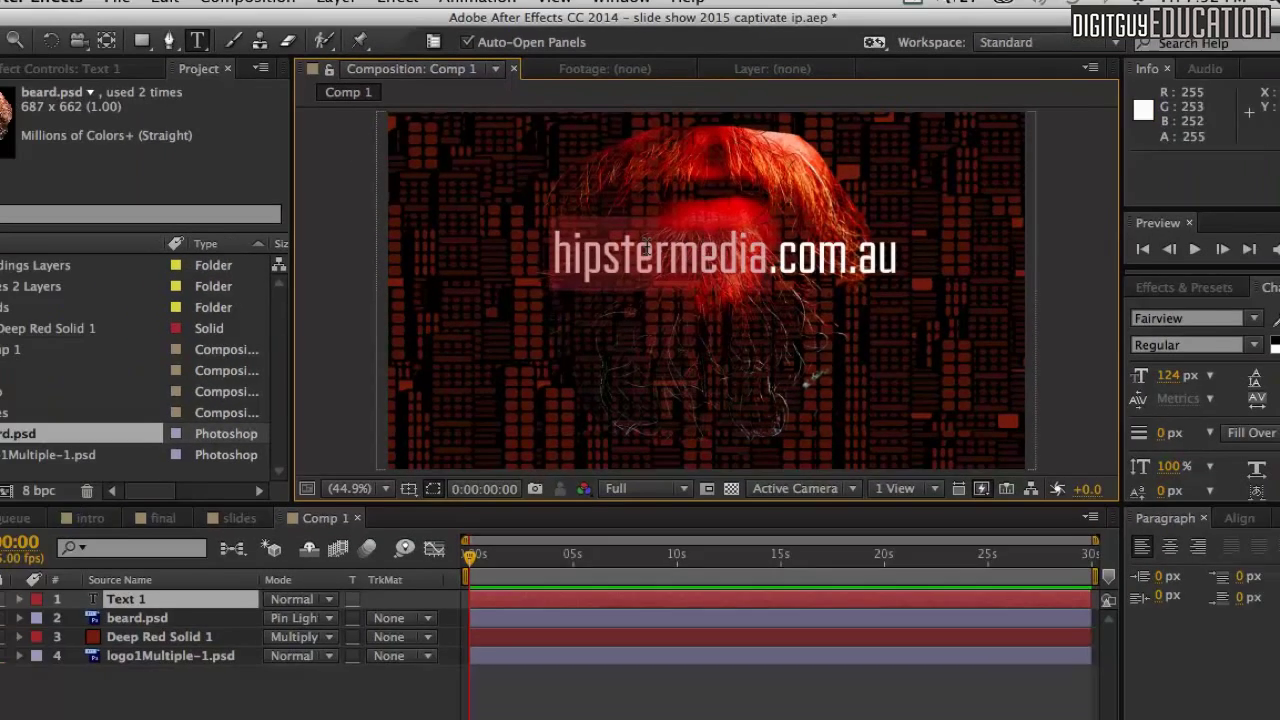
pyautogui.click(30, 51)
pyautogui.moveTo(714, 254); pyautogui.dragTo(695, 274)
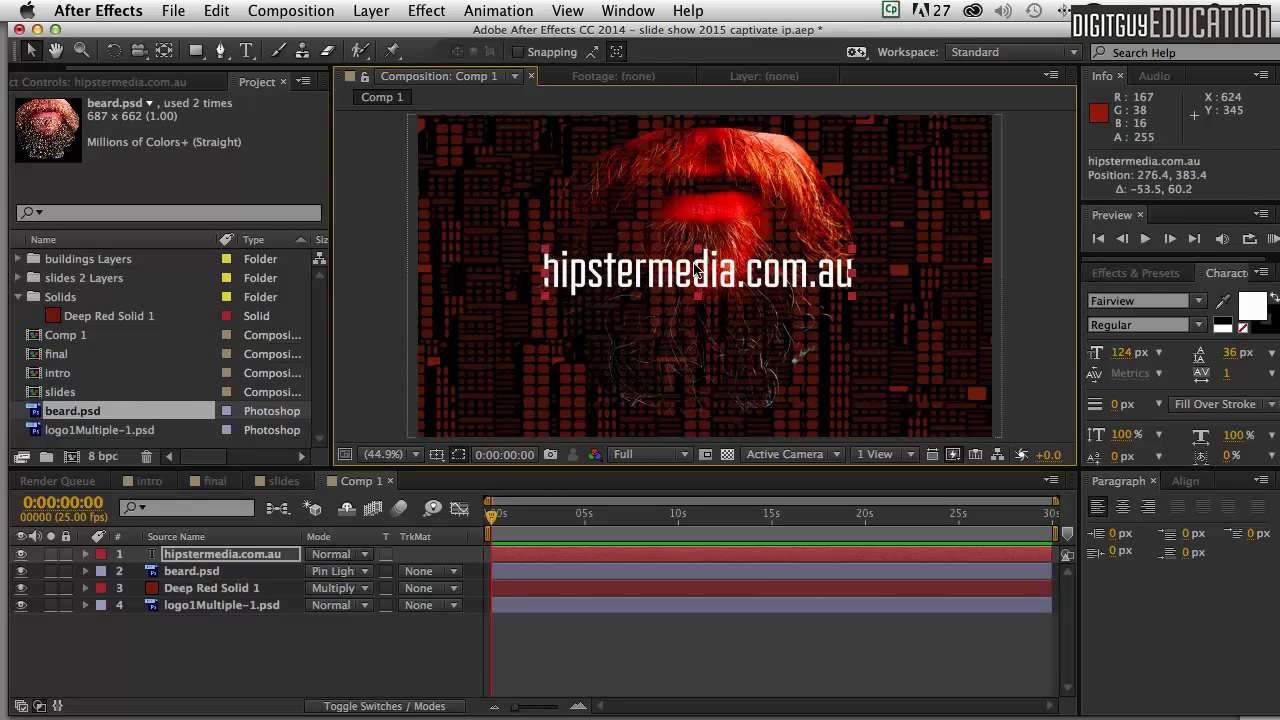
# Set the hipstermedia.com.au text size to 90 px and recentre it over the beard at about 372, 370
pyautogui.press('super+t')
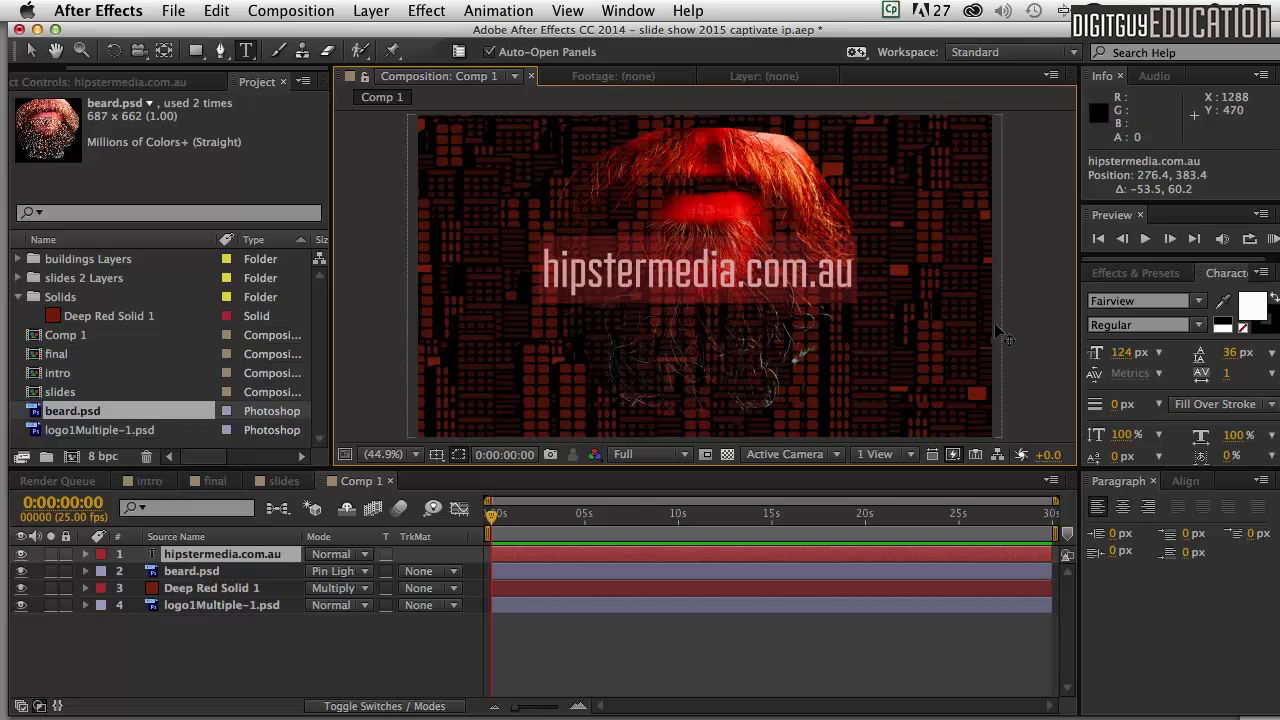
pyautogui.moveTo(1116, 352); pyautogui.dragTo(1080, 354)
pyautogui.press('v')
pyautogui.moveTo(740, 304); pyautogui.dragTo(792, 307)
pyautogui.moveTo(728, 282); pyautogui.dragTo(719, 273)
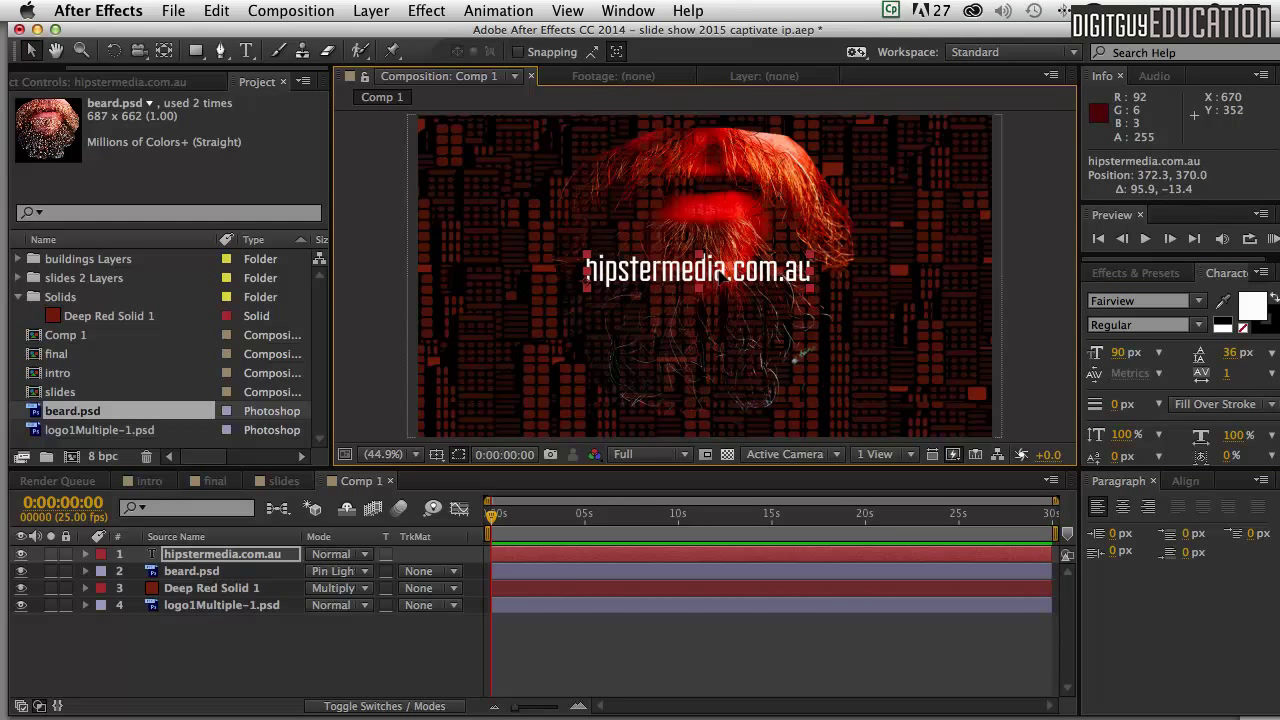
# Try to browse the animation presets for the text layer
pyautogui.click(481, 11)
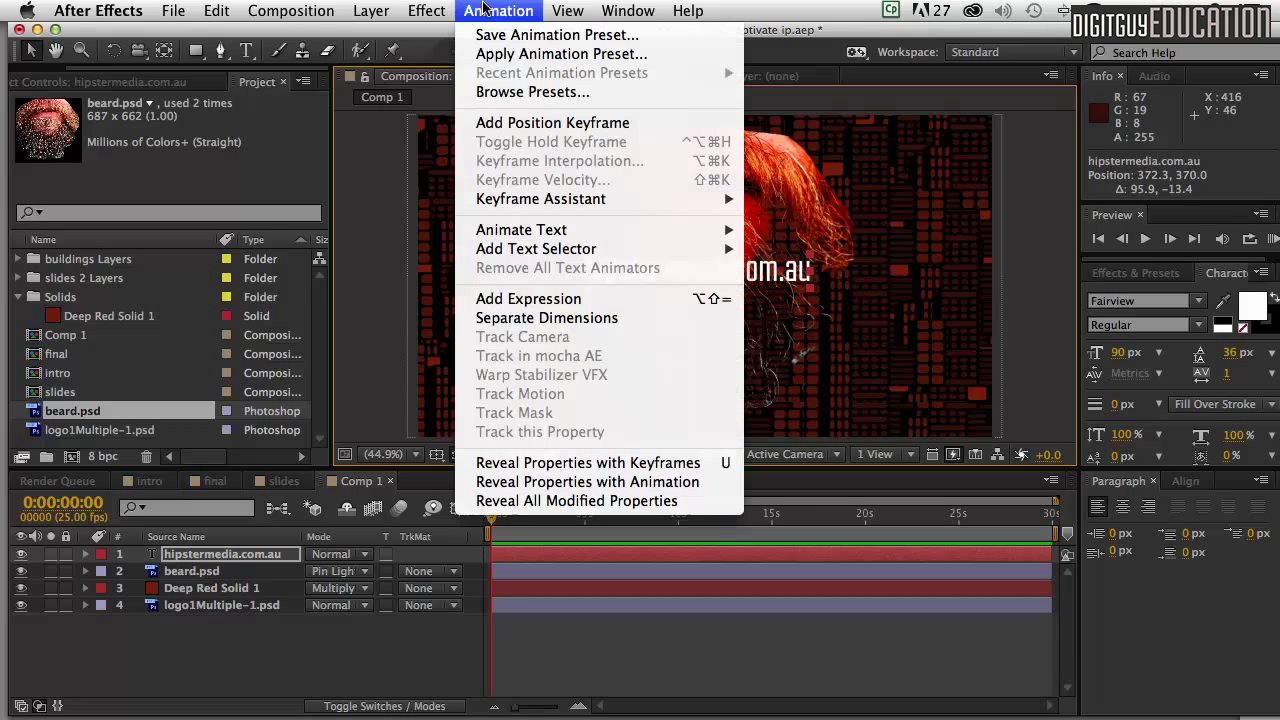
pyautogui.click(493, 91)
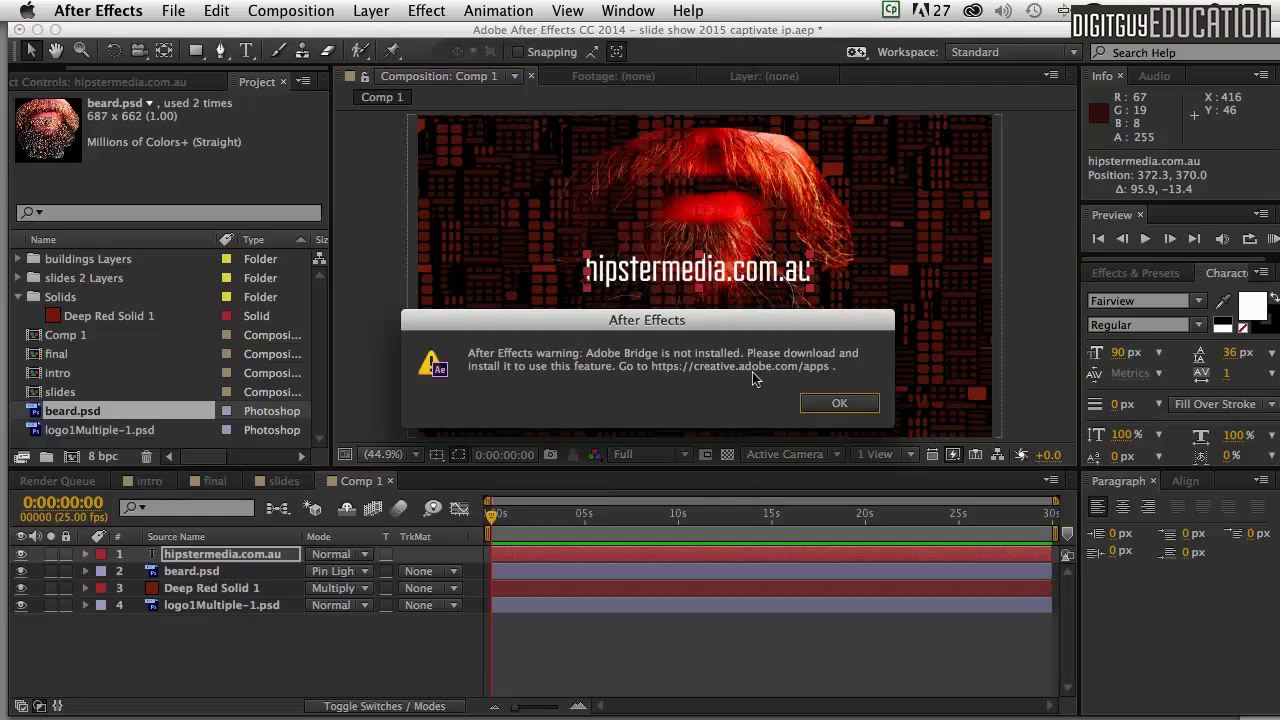
pyautogui.click(846, 402)
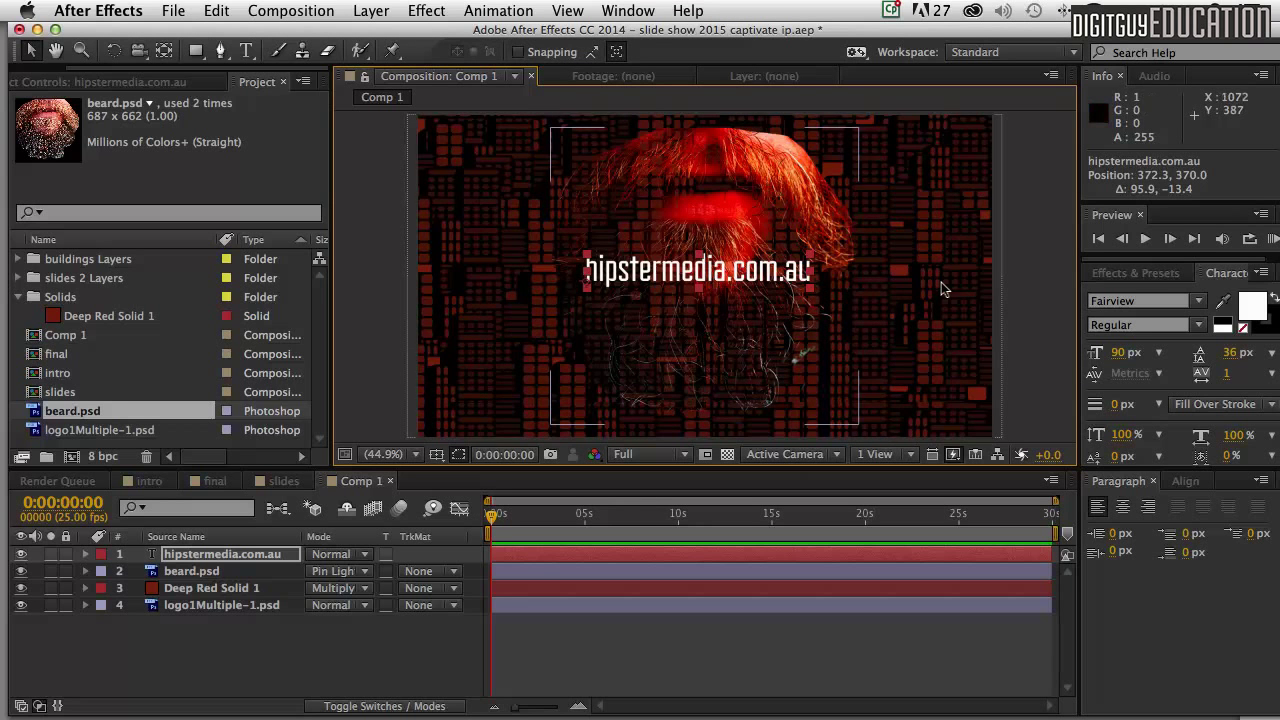
# Find the Bullet Train animation preset, apply it to the hipstermedia.com.au text at time zero, and scrub the opening seconds to preview it
pyautogui.click(1133, 273)
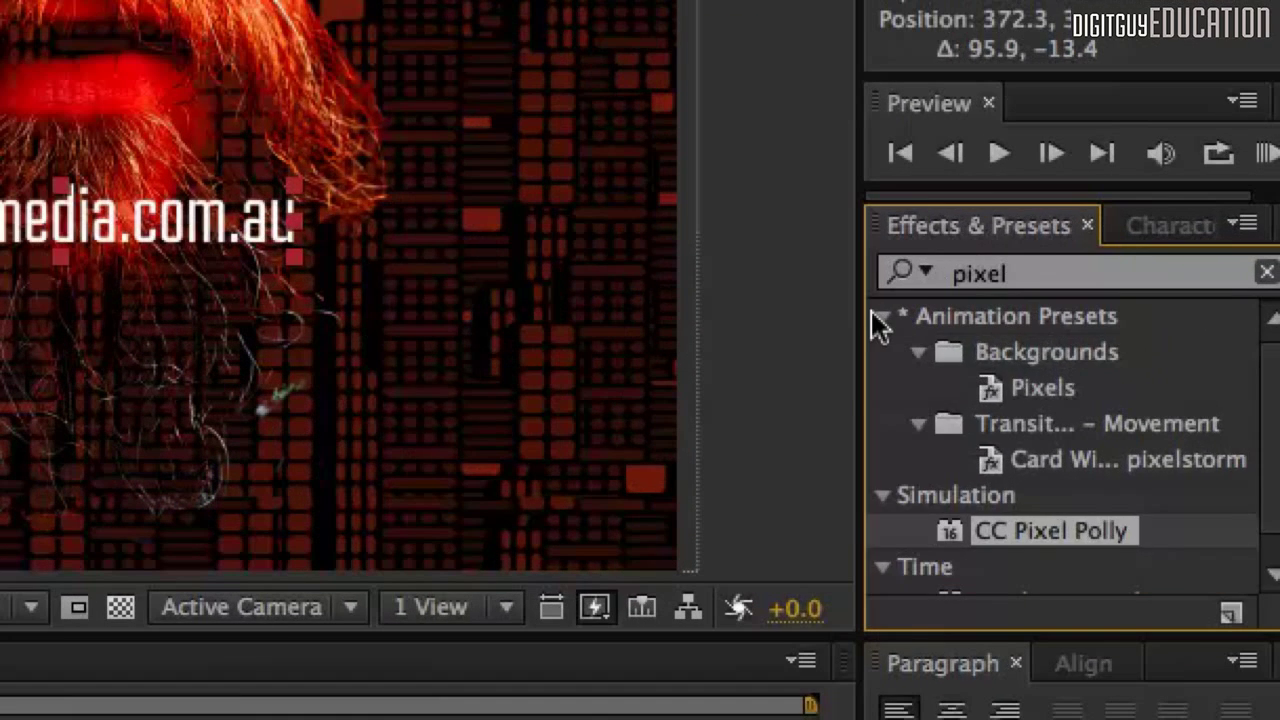
pyautogui.click(1088, 316)
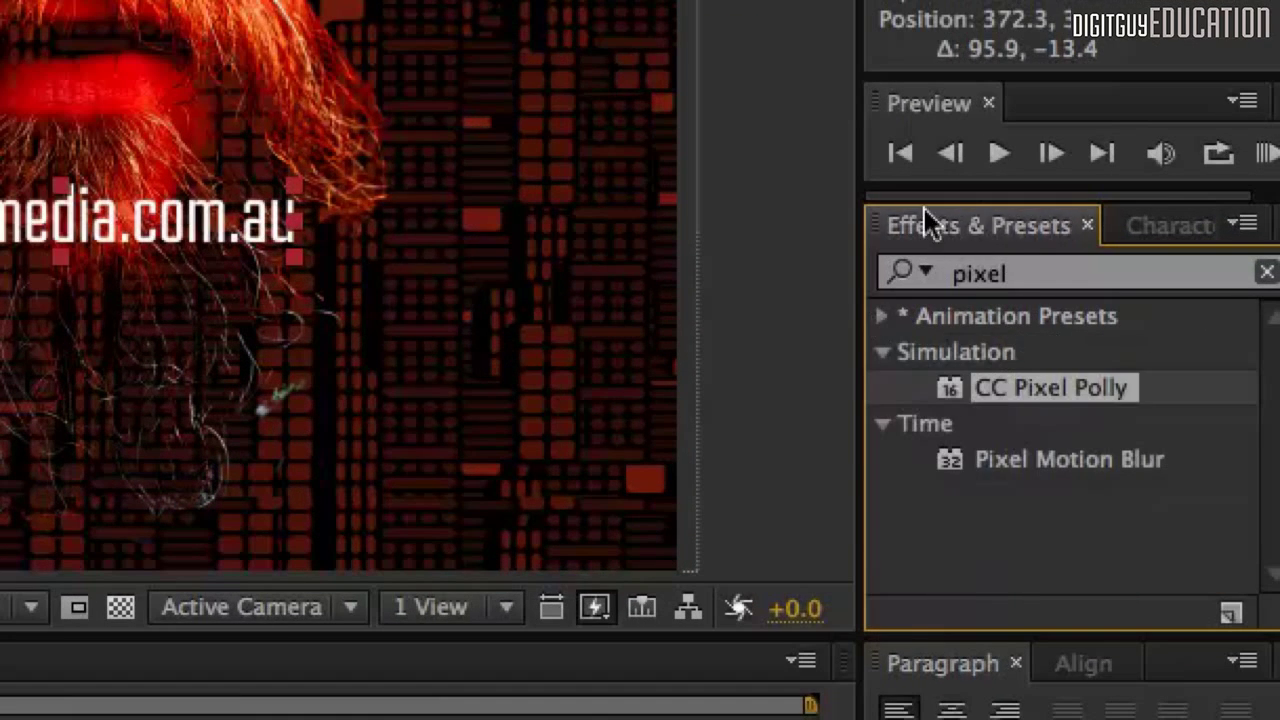
pyautogui.click(876, 266)
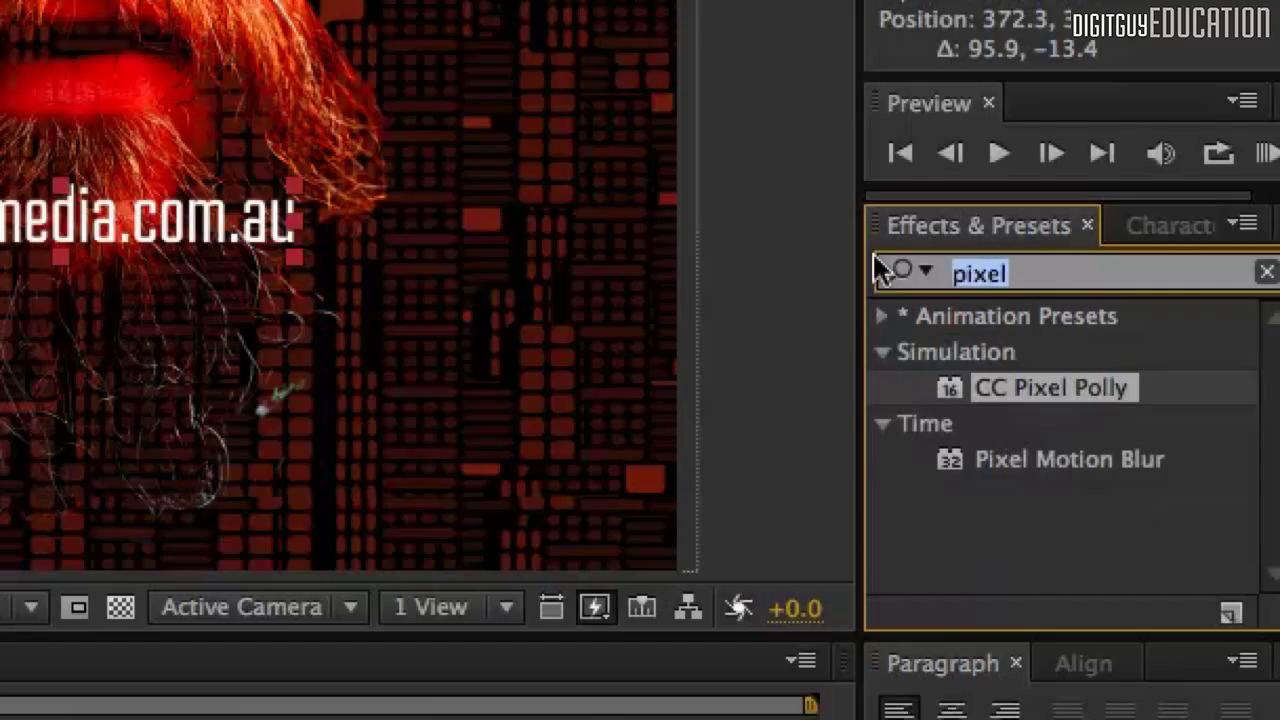
pyautogui.press('BackSpace')
pyautogui.click(900, 270)
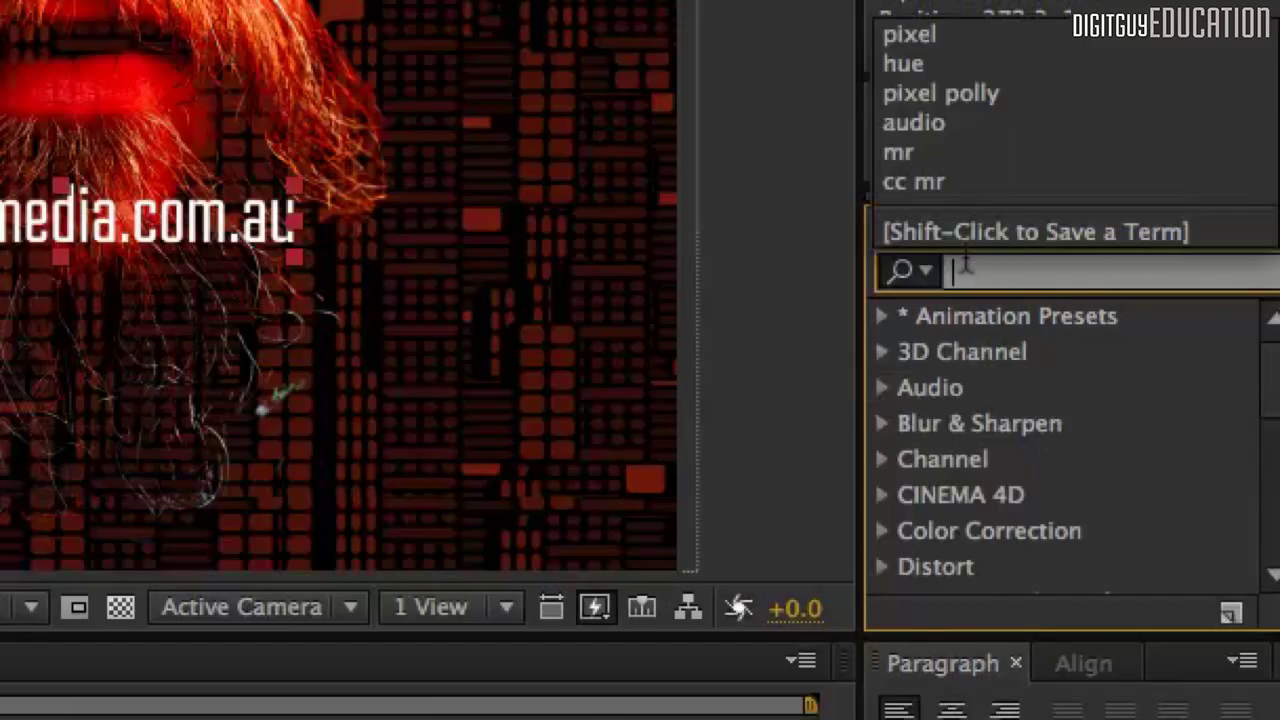
pyautogui.write('bu')
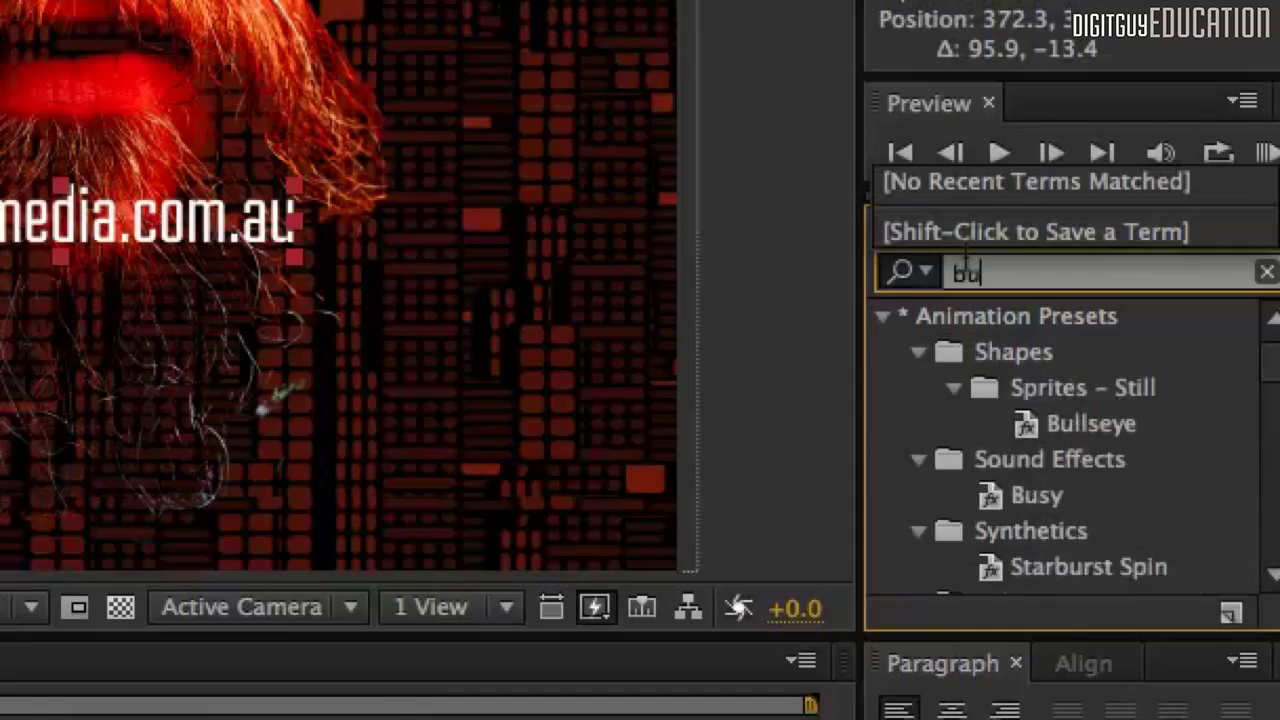
pyautogui.write('llet train')
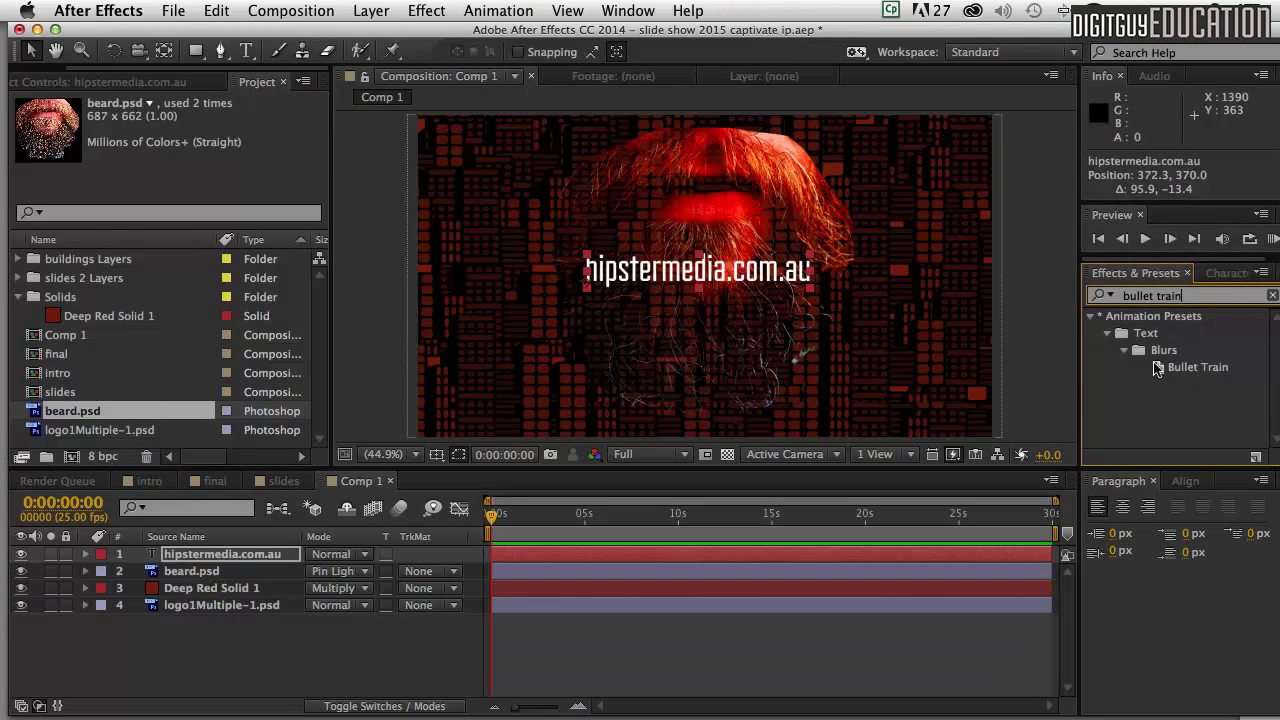
pyautogui.moveTo(1157, 368); pyautogui.dragTo(721, 277)
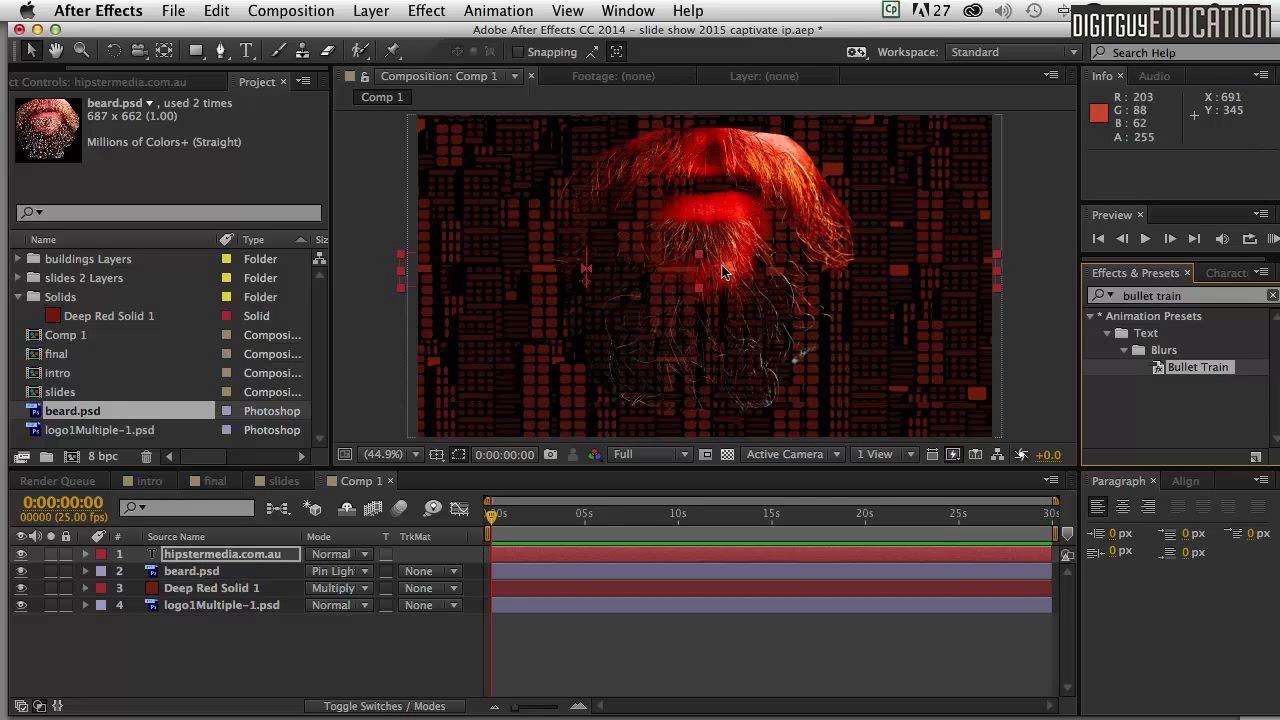
pyautogui.moveTo(487, 515); pyautogui.dragTo(513, 515)
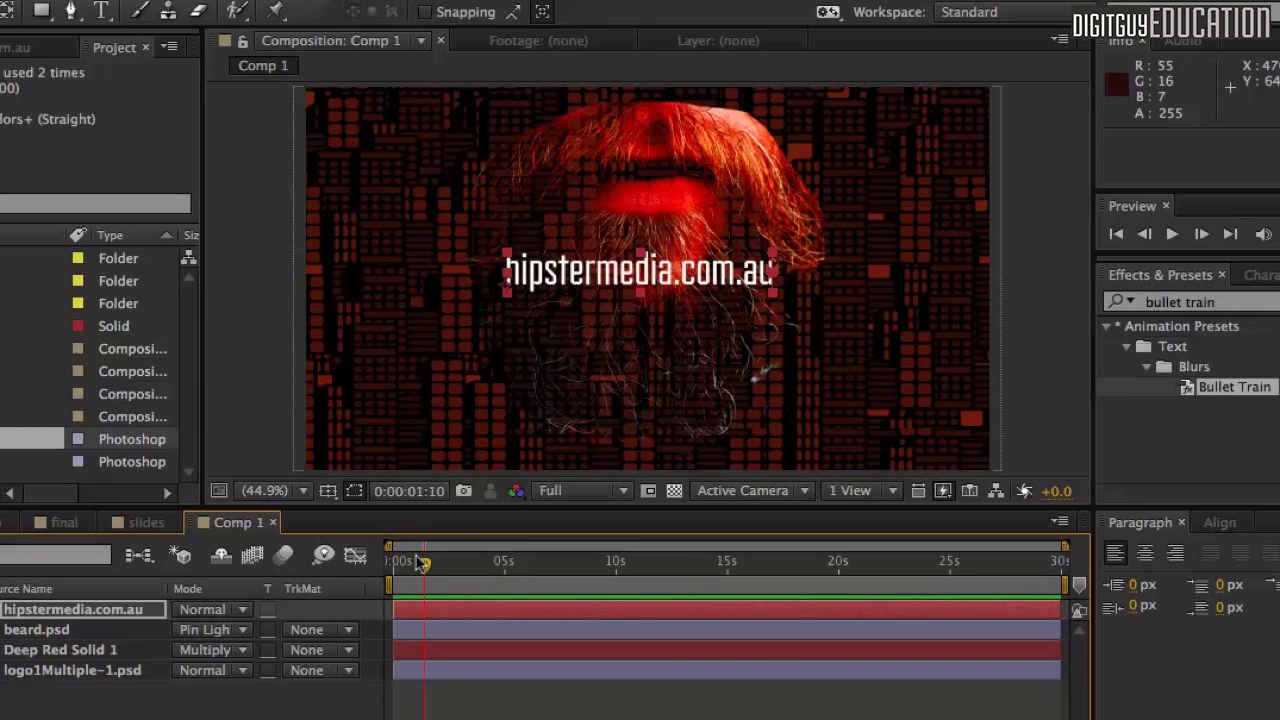
pyautogui.moveTo(420, 562); pyautogui.dragTo(378, 558)
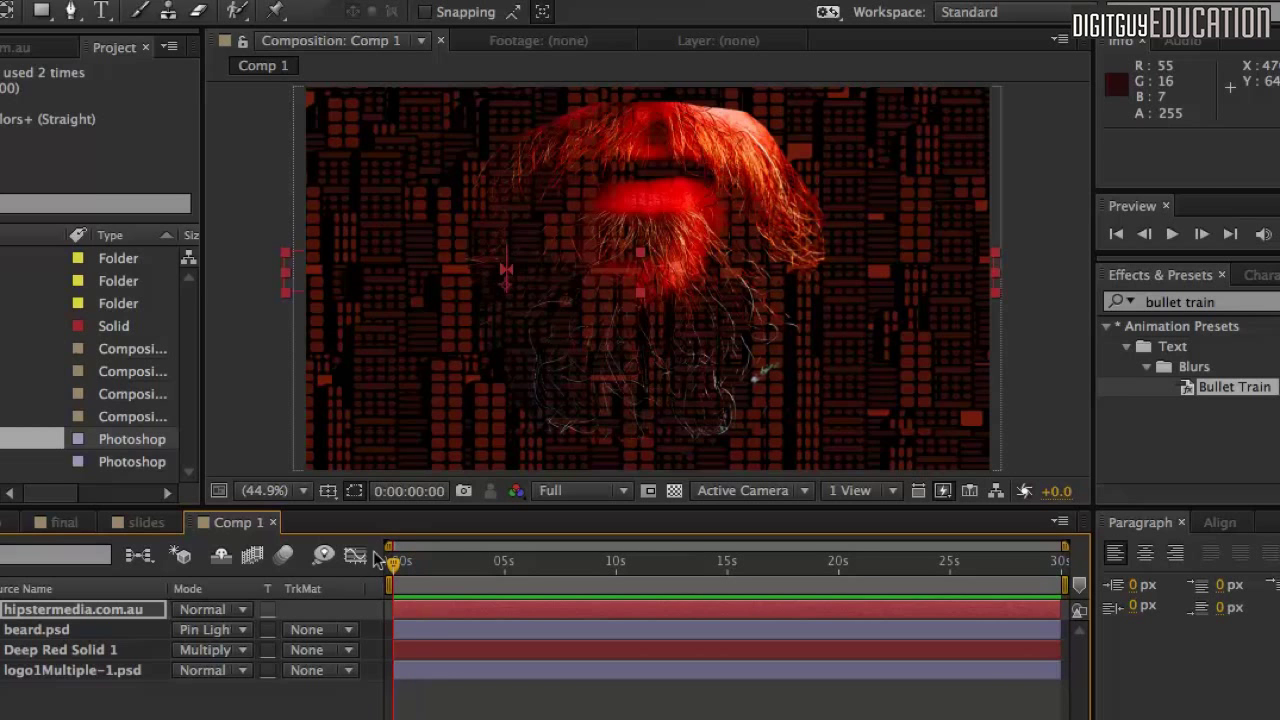
# Shift the hipstermedia.com.au text layer along the timeline so it starts at 0:00:01:00
pyautogui.moveTo(440, 610); pyautogui.dragTo(478, 608)
pyautogui.moveTo(1058, 552); pyautogui.dragTo(554, 552)
pyautogui.moveTo(638, 612); pyautogui.dragTo(558, 602)
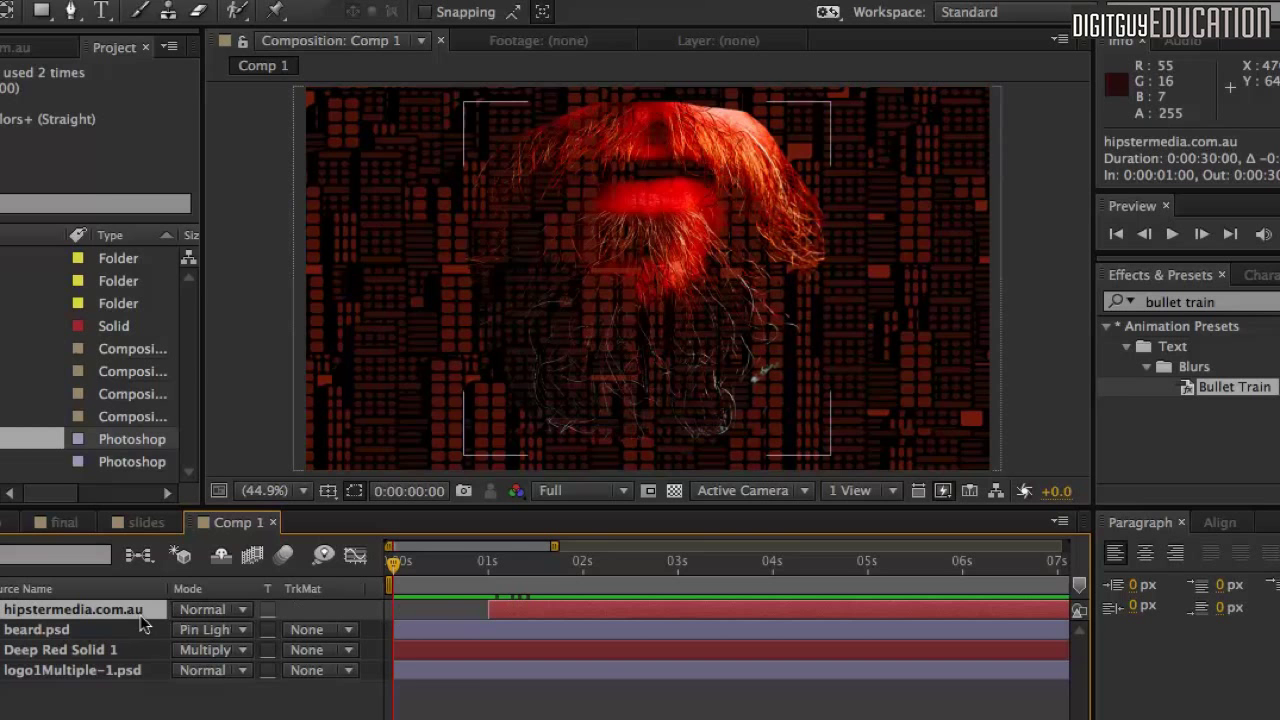
# End the work area at 0:00:05:00, trim Comp 1 to it, and play the composition from the start
pyautogui.moveTo(393, 566); pyautogui.dragTo(868, 566)
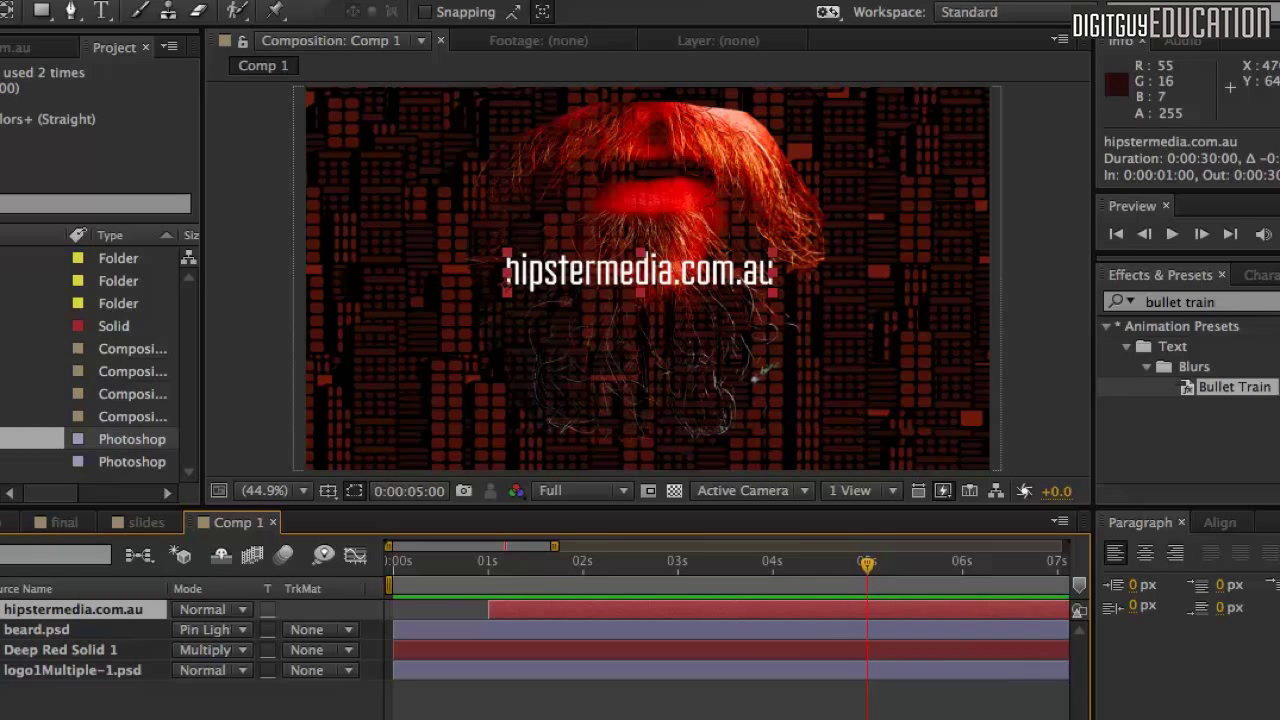
pyautogui.press('n')
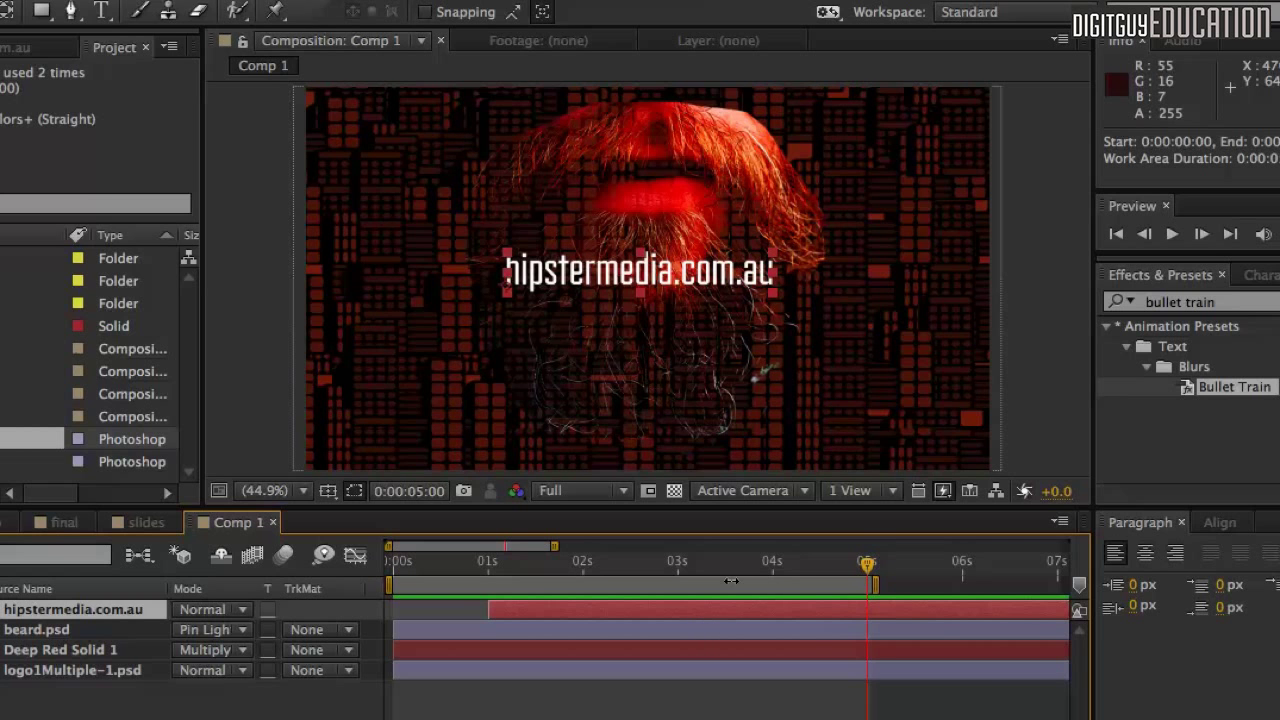
pyautogui.rightClick(738, 587)
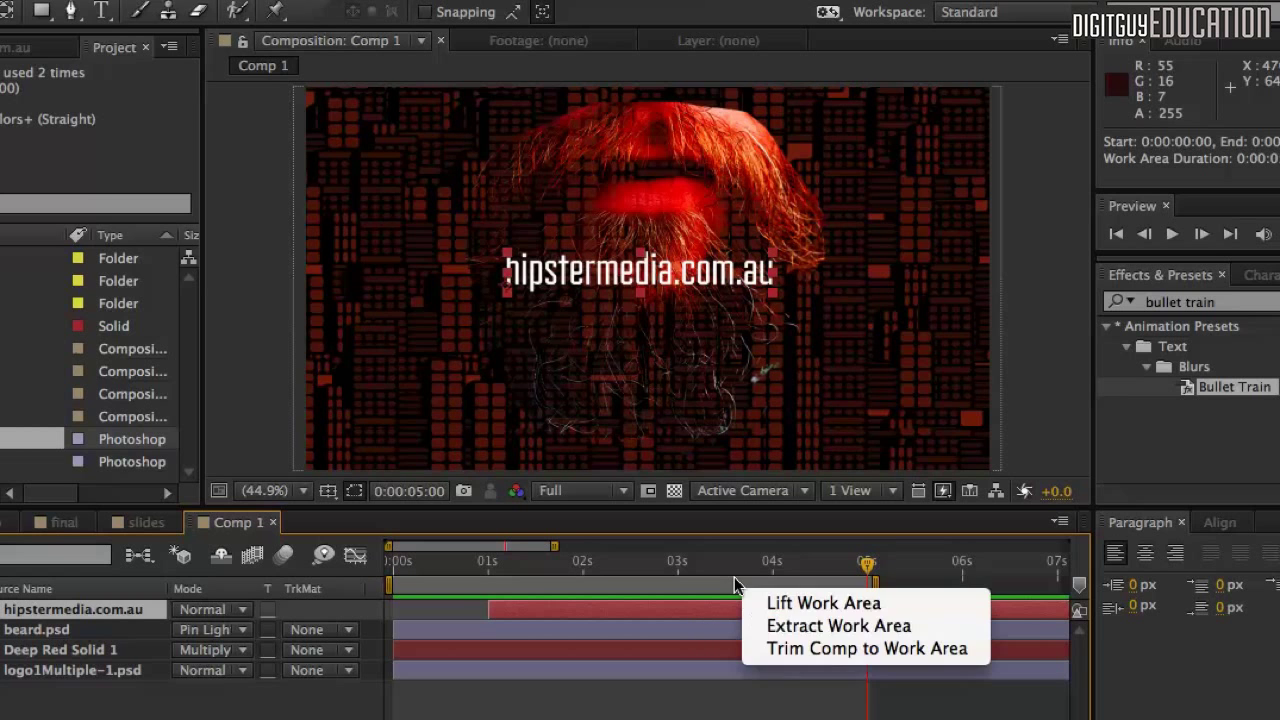
pyautogui.click(760, 644)
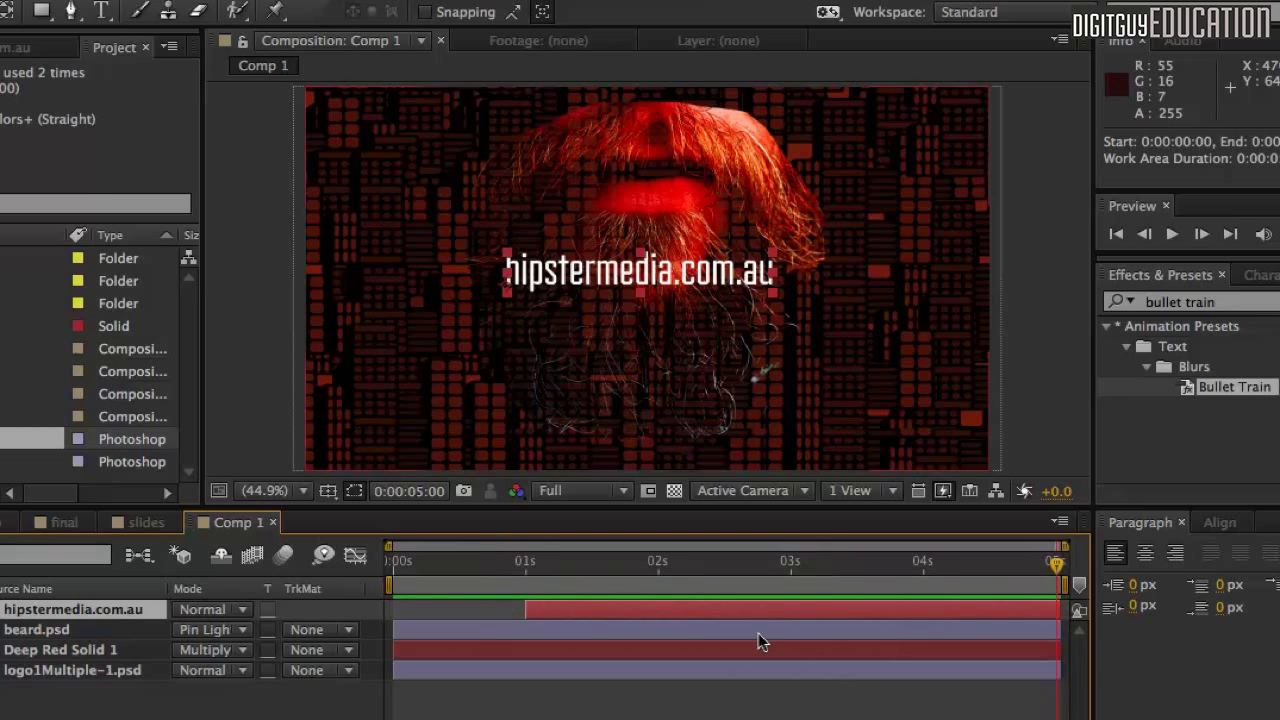
pyautogui.click(396, 562)
pyautogui.press('space')
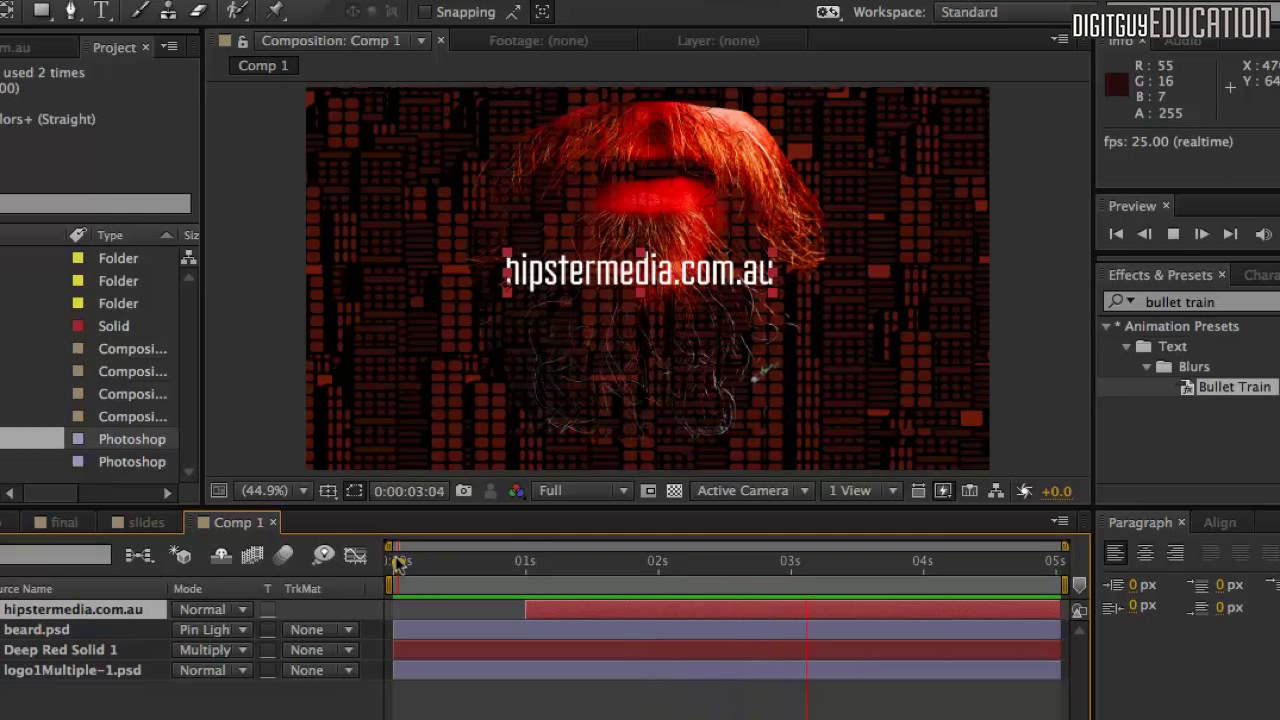
pyautogui.press('space')
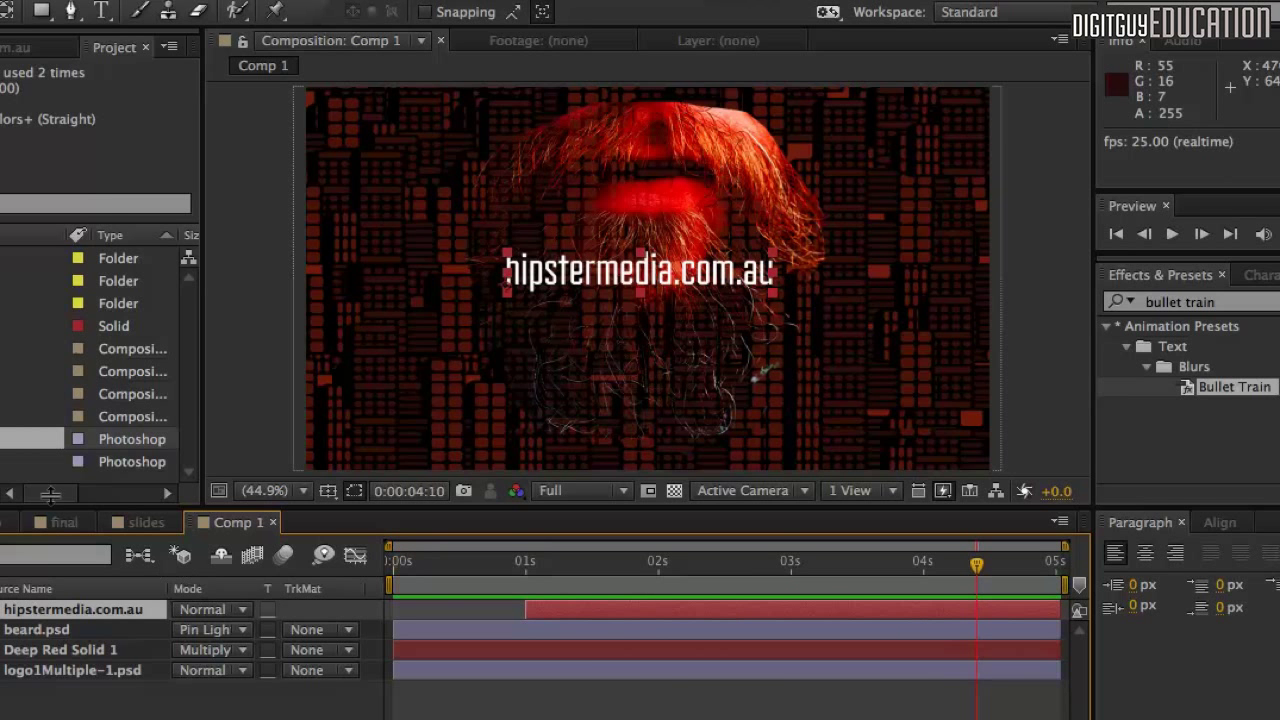
# Rename the Comp 1 composition as outro
pyautogui.click(0, 349)
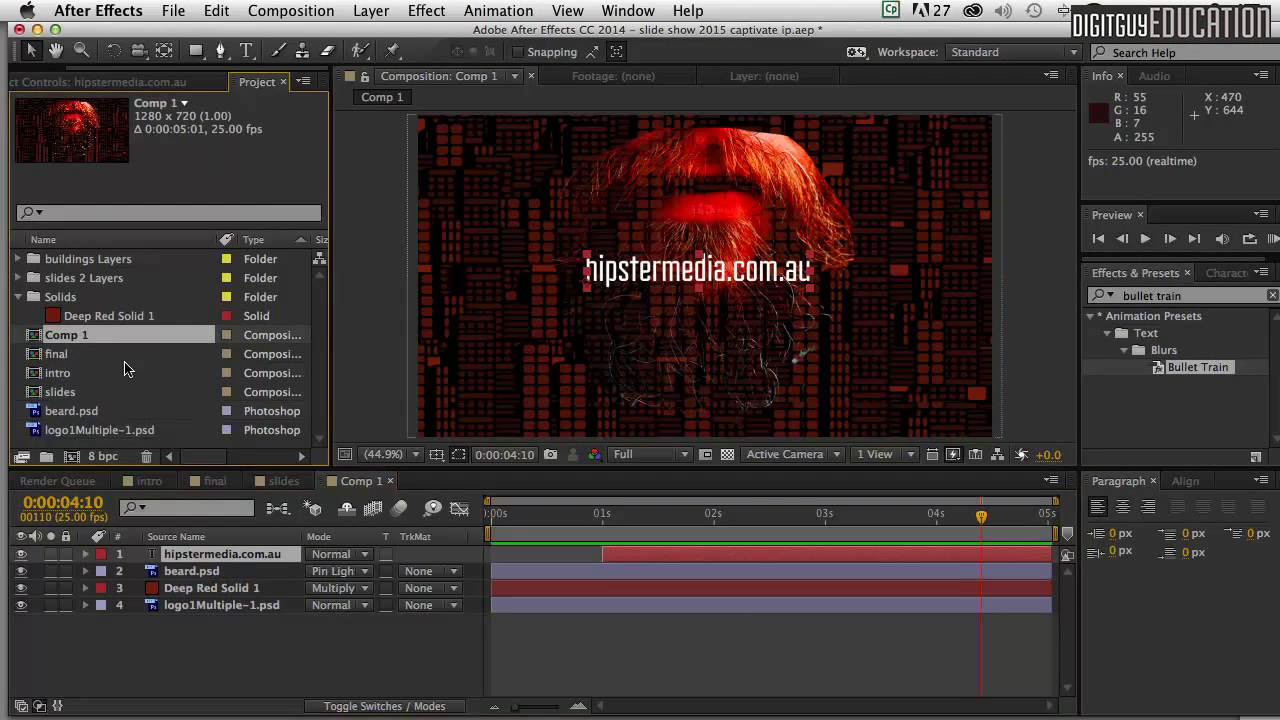
pyautogui.press('Return')
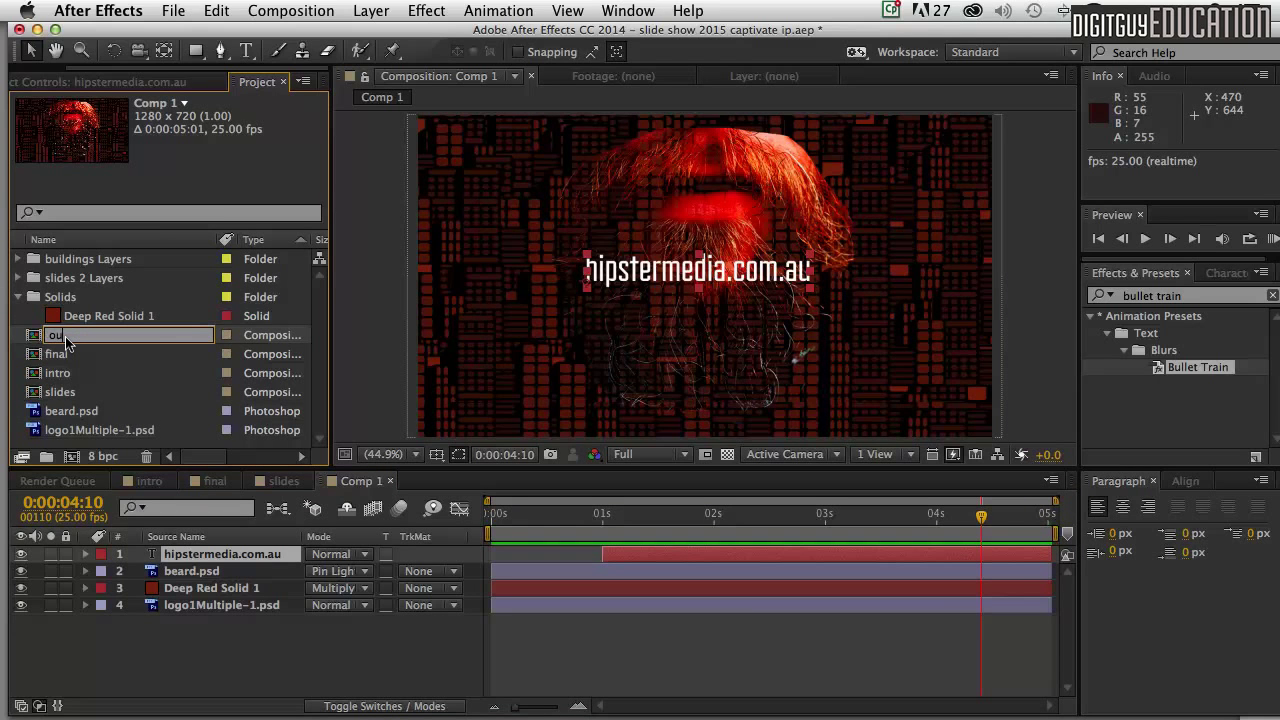
pyautogui.press('Return')
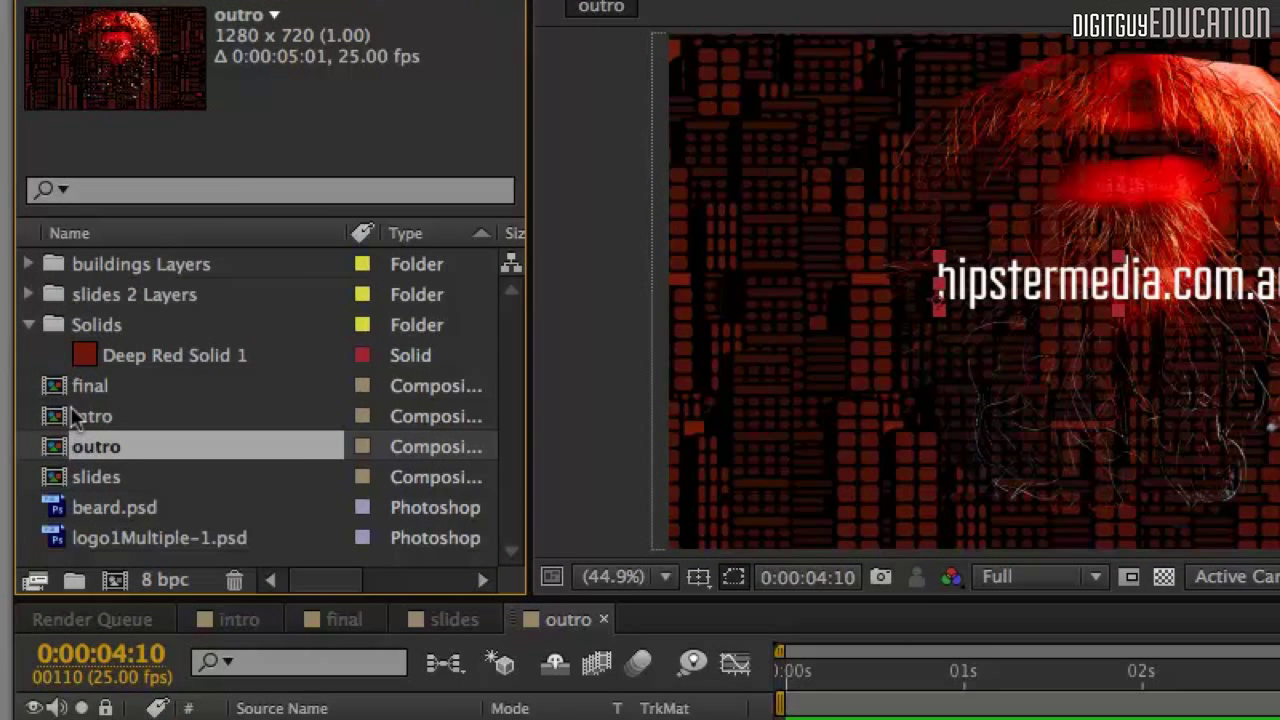
# Review the intro, slides and outro compositions in the project and open the final composition
pyautogui.click(80, 418)
pyautogui.click(79, 470)
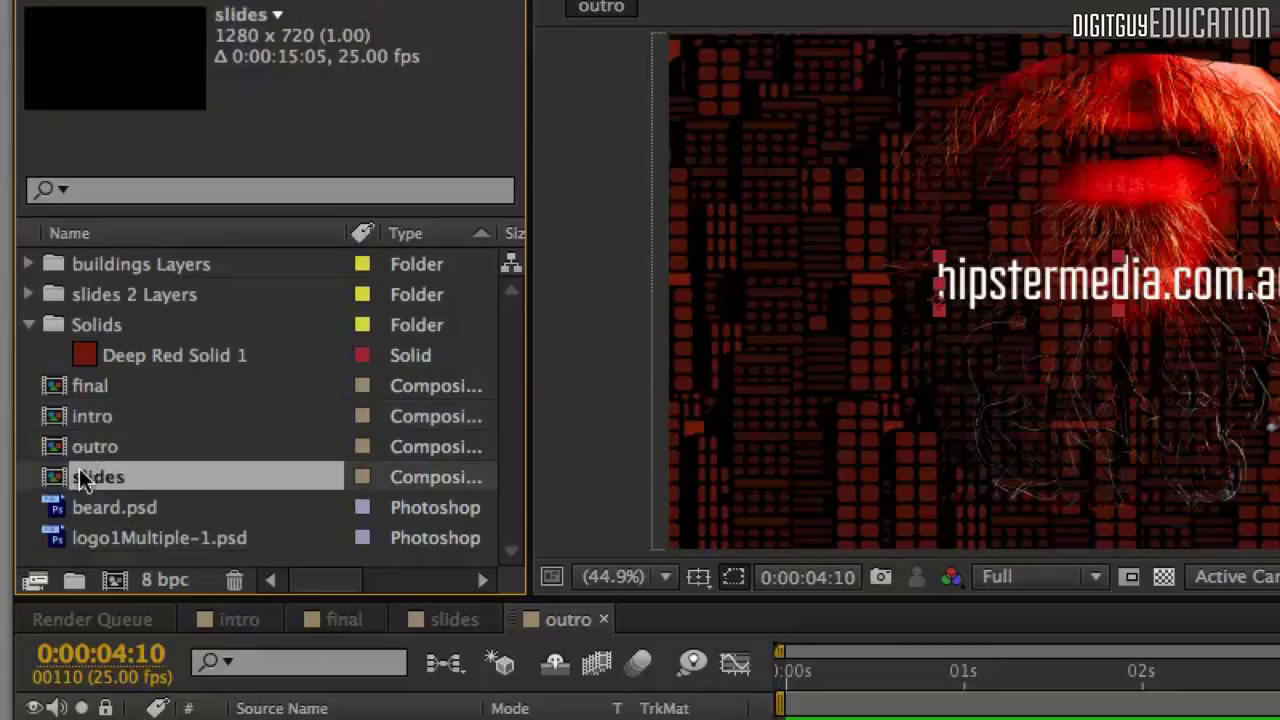
pyautogui.click(82, 440)
pyautogui.click(52, 385)
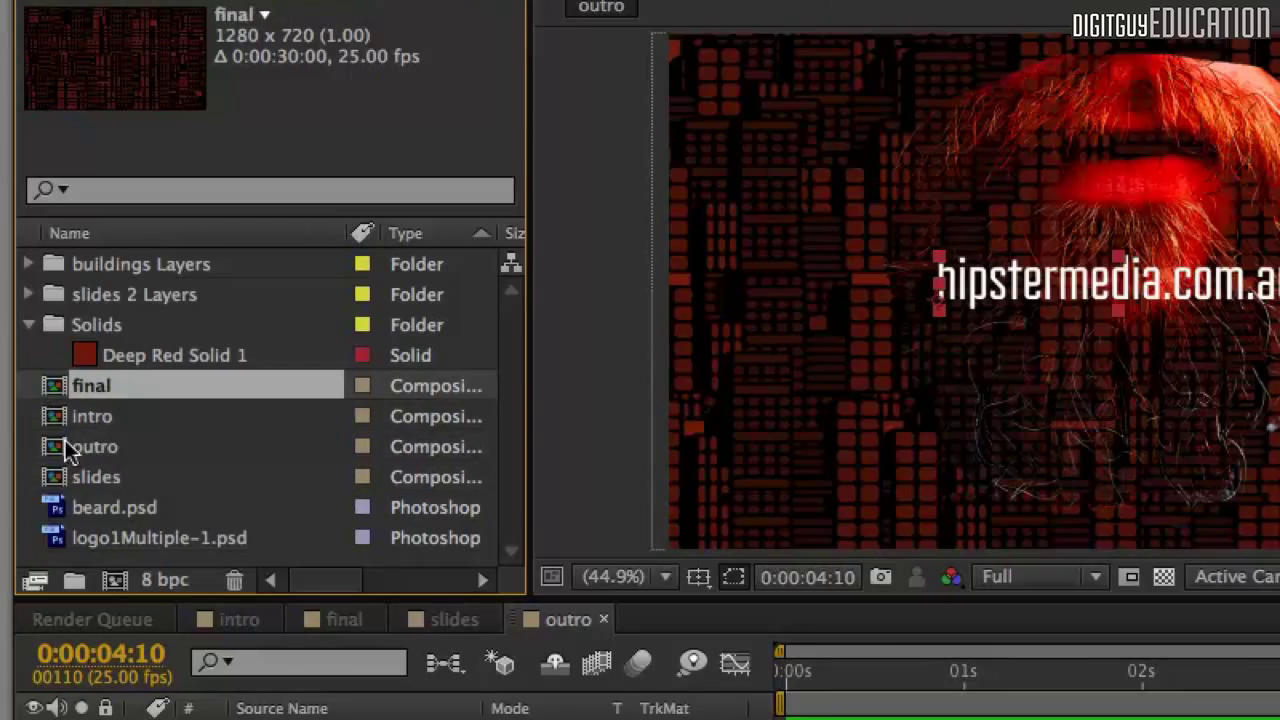
pyautogui.doubleClick(52, 385)
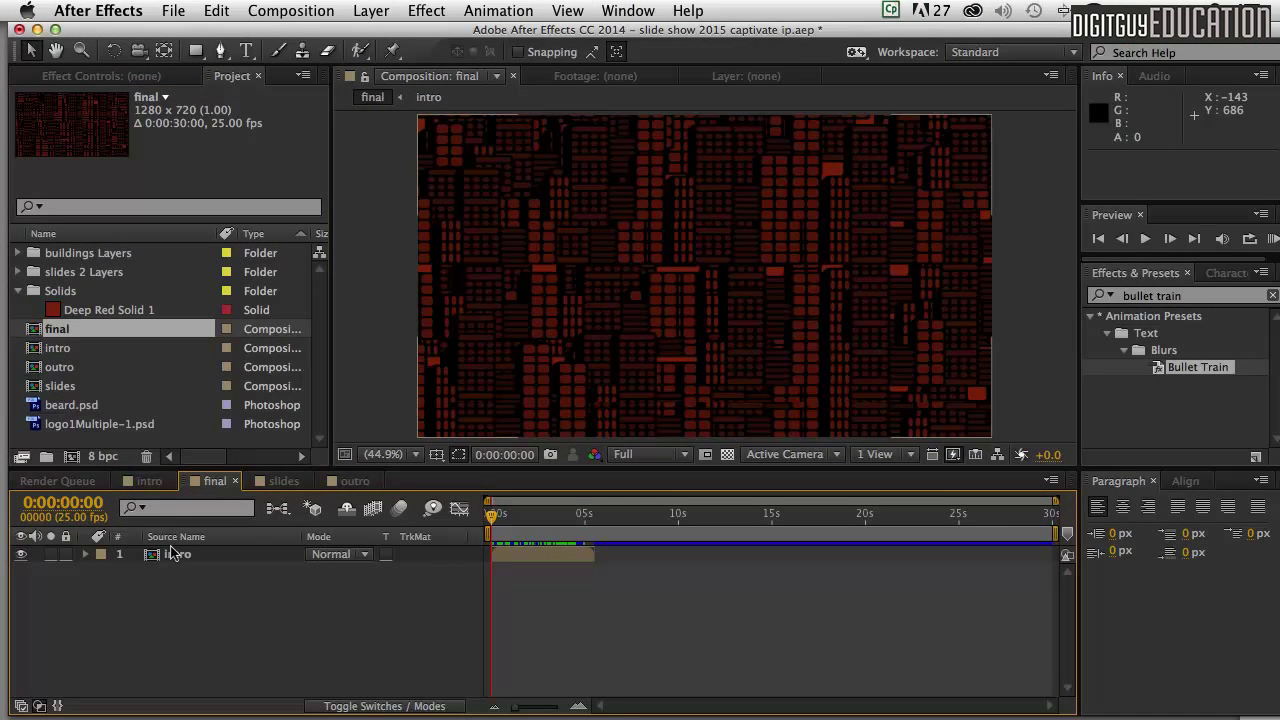
# Add the slides composition below intro in final, start it at 0:00:04:23 to overlap the intro's end, and scrub through it
pyautogui.click(497, 514)
pyautogui.moveTo(497, 514); pyautogui.dragTo(541, 515)
pyautogui.moveTo(33, 390); pyautogui.dragTo(130, 610)
pyautogui.moveTo(509, 569); pyautogui.dragTo(610, 578)
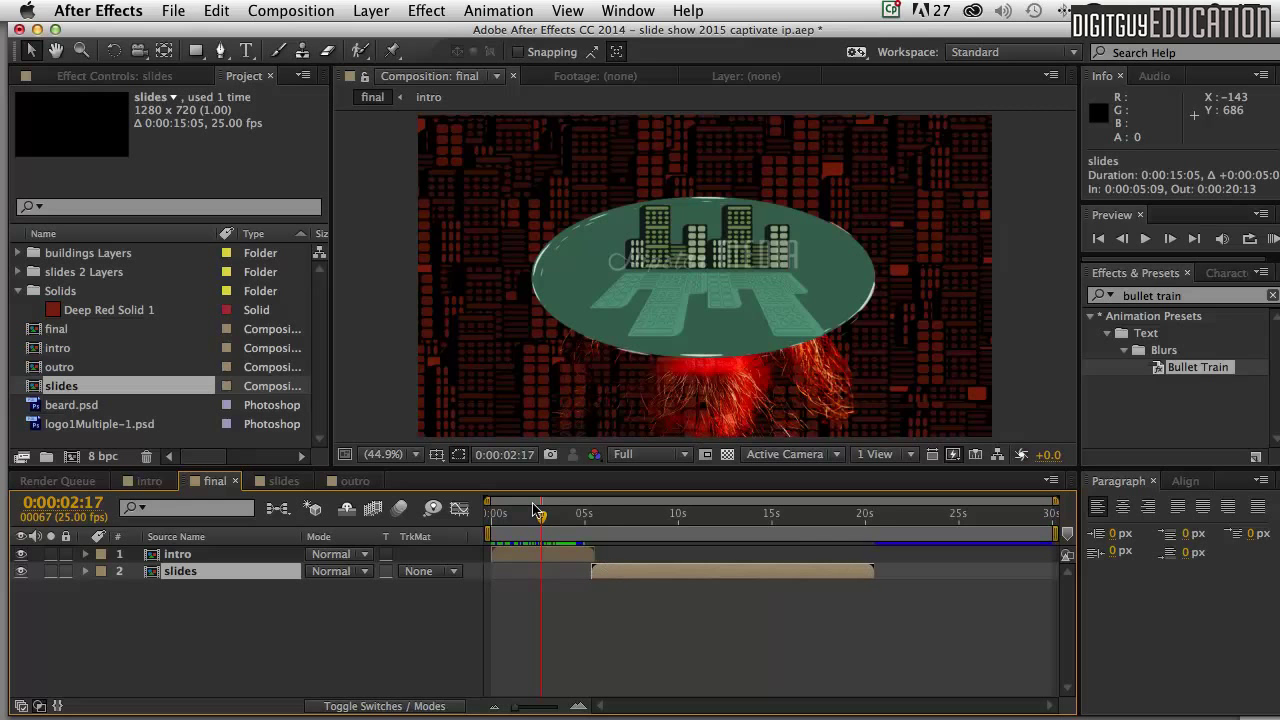
pyautogui.moveTo(540, 513); pyautogui.dragTo(586, 518)
pyautogui.moveTo(612, 566); pyautogui.dragTo(603, 566)
pyautogui.moveTo(586, 518)
pyautogui.mouseDown()
pyautogui.moveTo(551, 518)
pyautogui.moveTo(615, 516)
pyautogui.mouseUp()
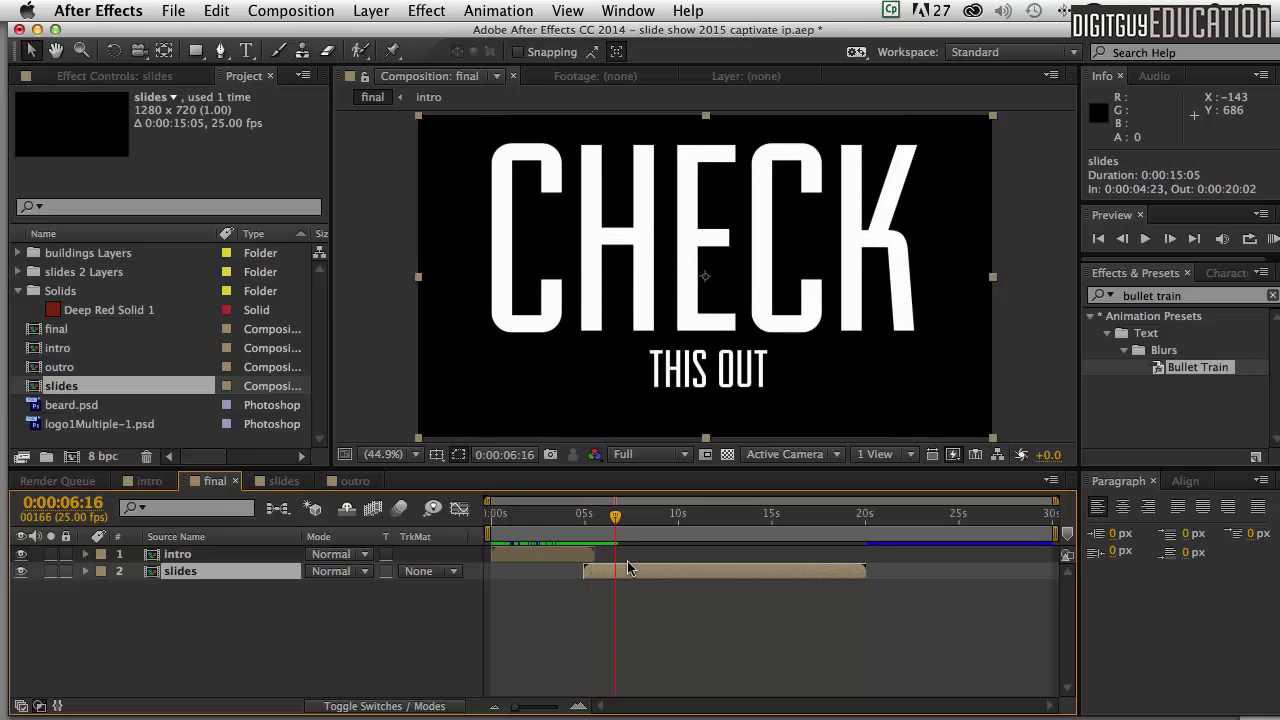
pyautogui.moveTo(615, 515); pyautogui.dragTo(716, 518)
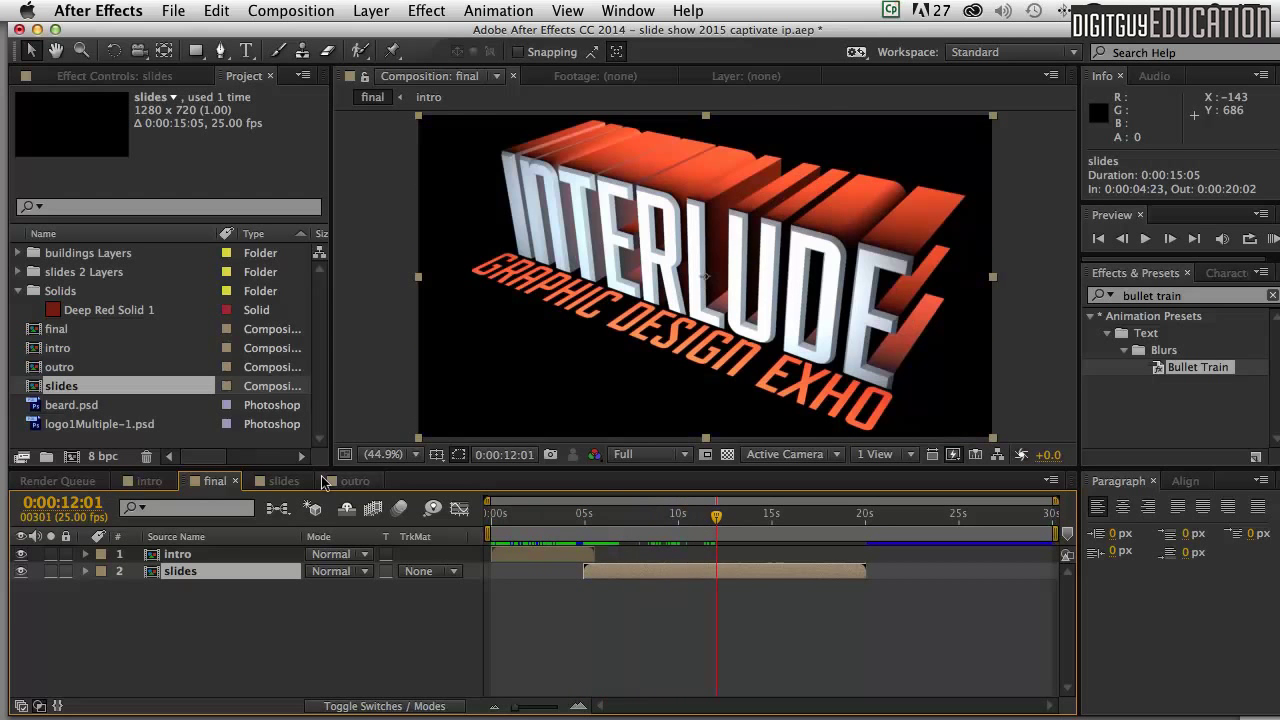
# Add the outro composition below slides in final, start it at 0:00:19:22, and preview the transition into it
pyautogui.click(42, 366)
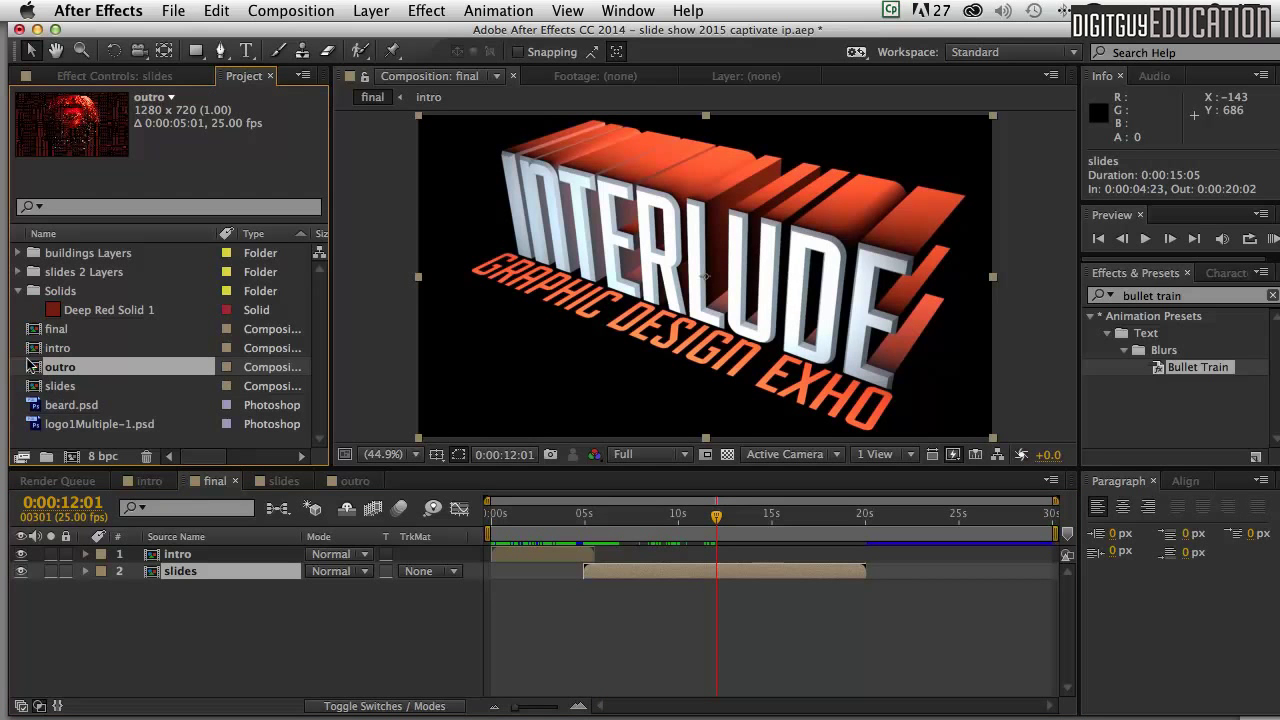
pyautogui.moveTo(30, 366); pyautogui.dragTo(145, 622)
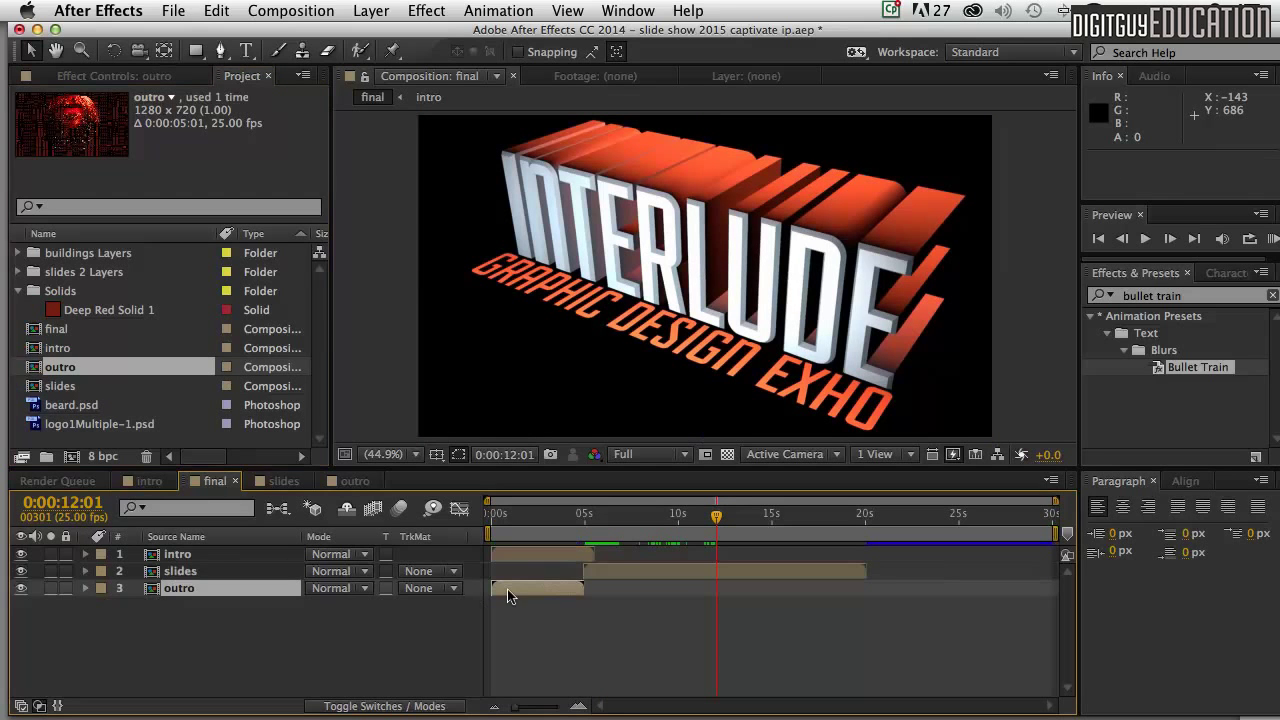
pyautogui.moveTo(524, 590); pyautogui.dragTo(893, 606)
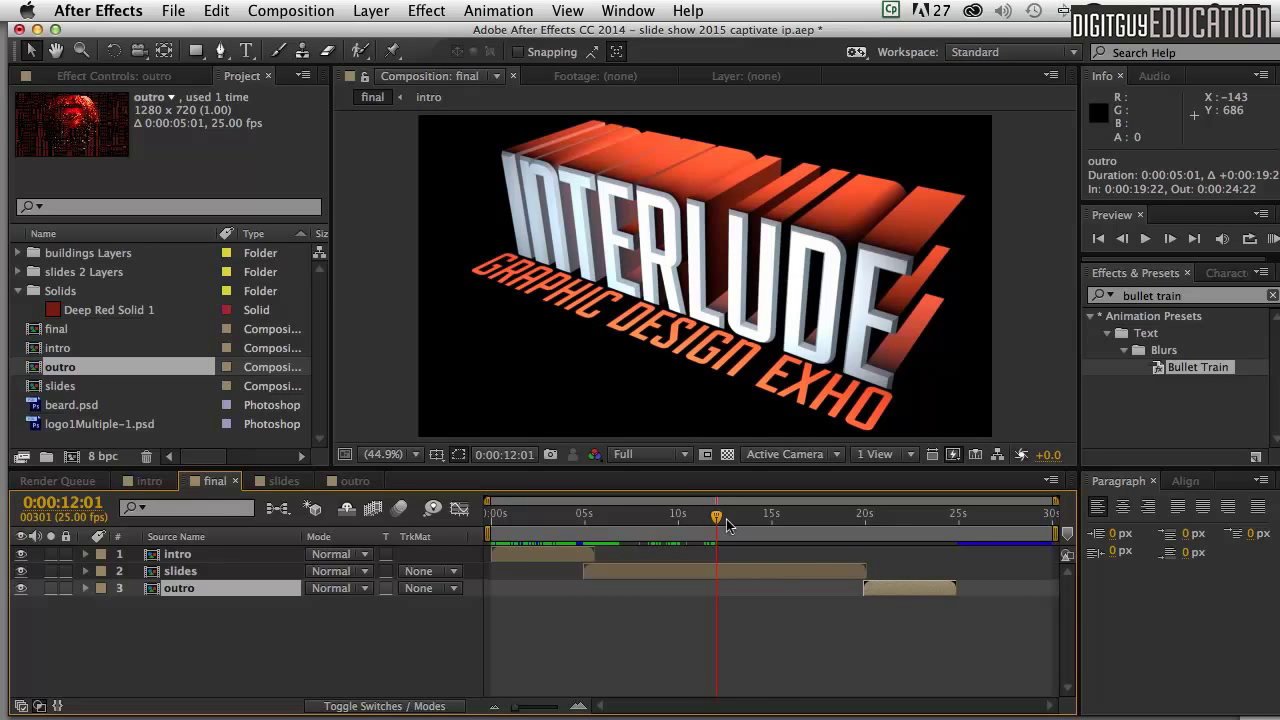
pyautogui.moveTo(717, 516); pyautogui.dragTo(840, 538)
pyautogui.press('space')
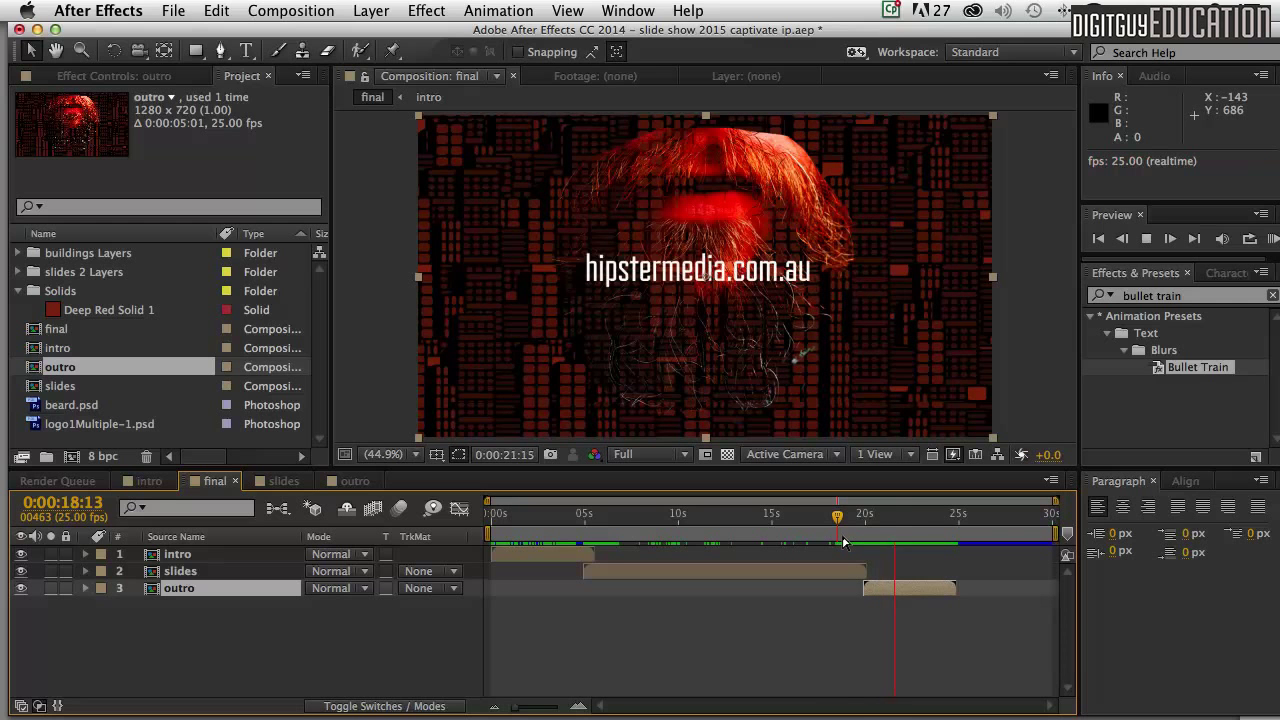
pyautogui.press('space')
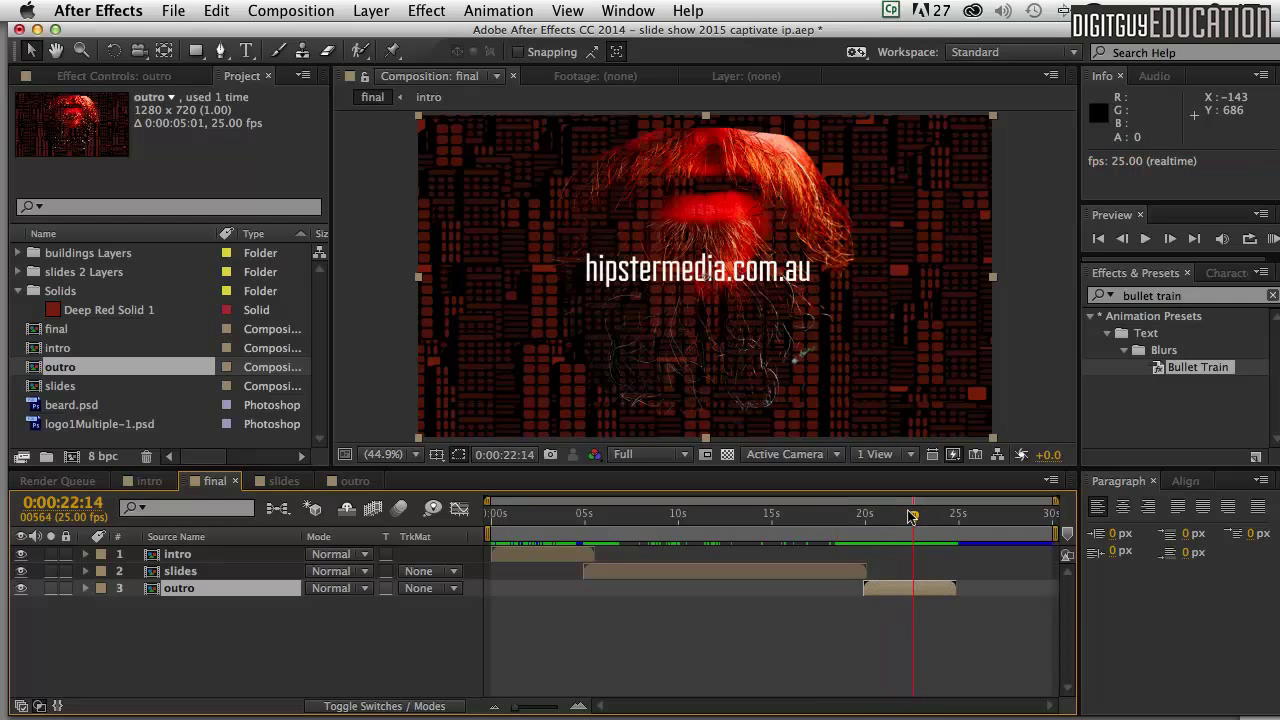
# End the work area at the outro layer's out point, 0:00:24:22, and trim the final composition to it
pyautogui.click(322, 642)
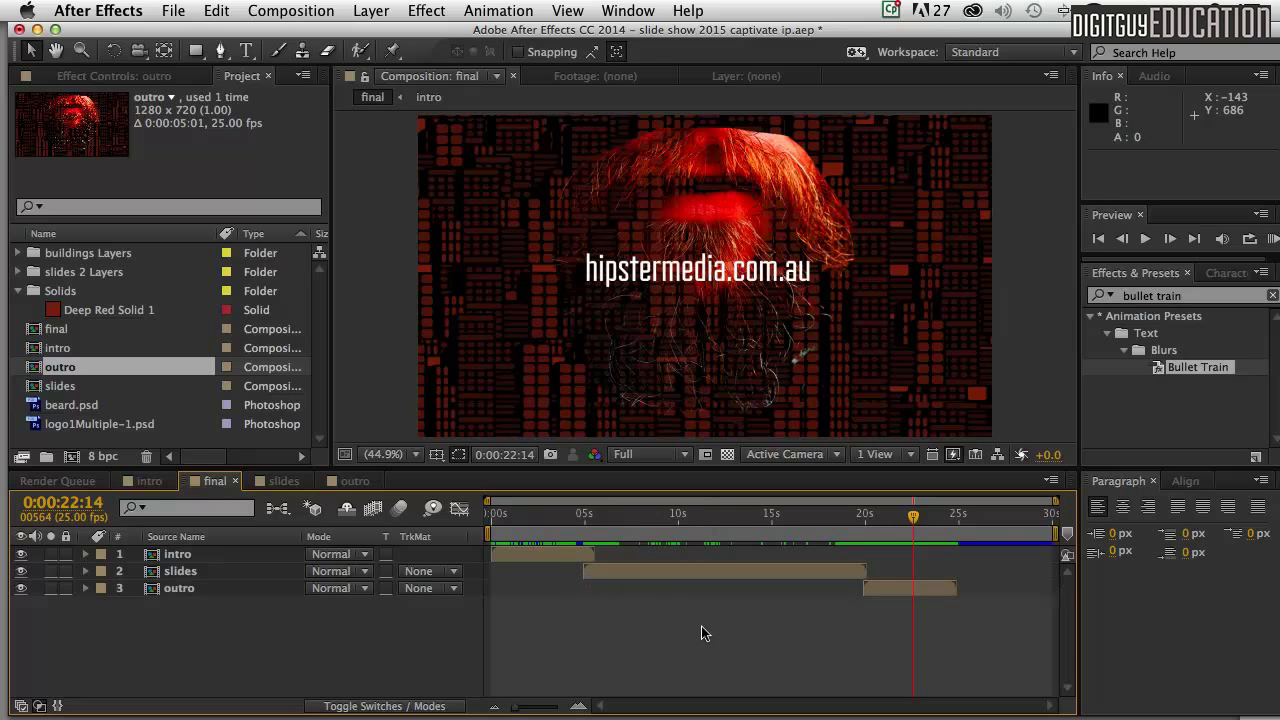
pyautogui.click(190, 588)
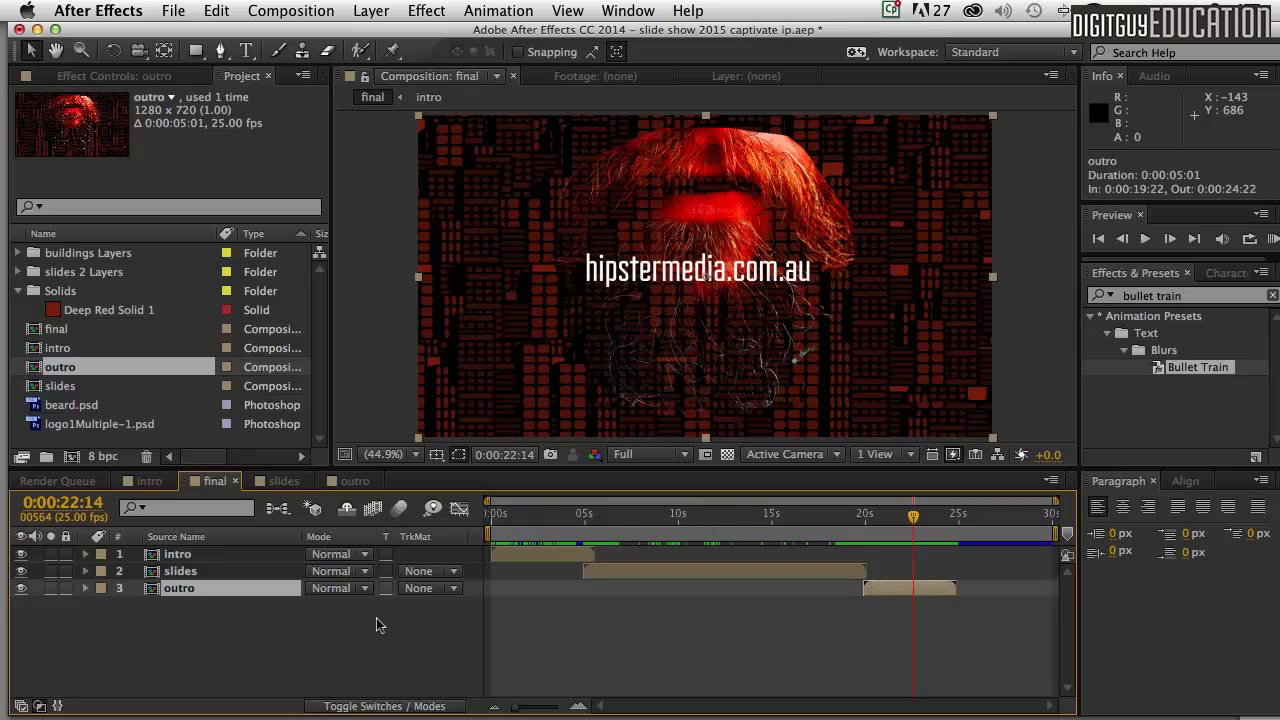
pyautogui.press('o')
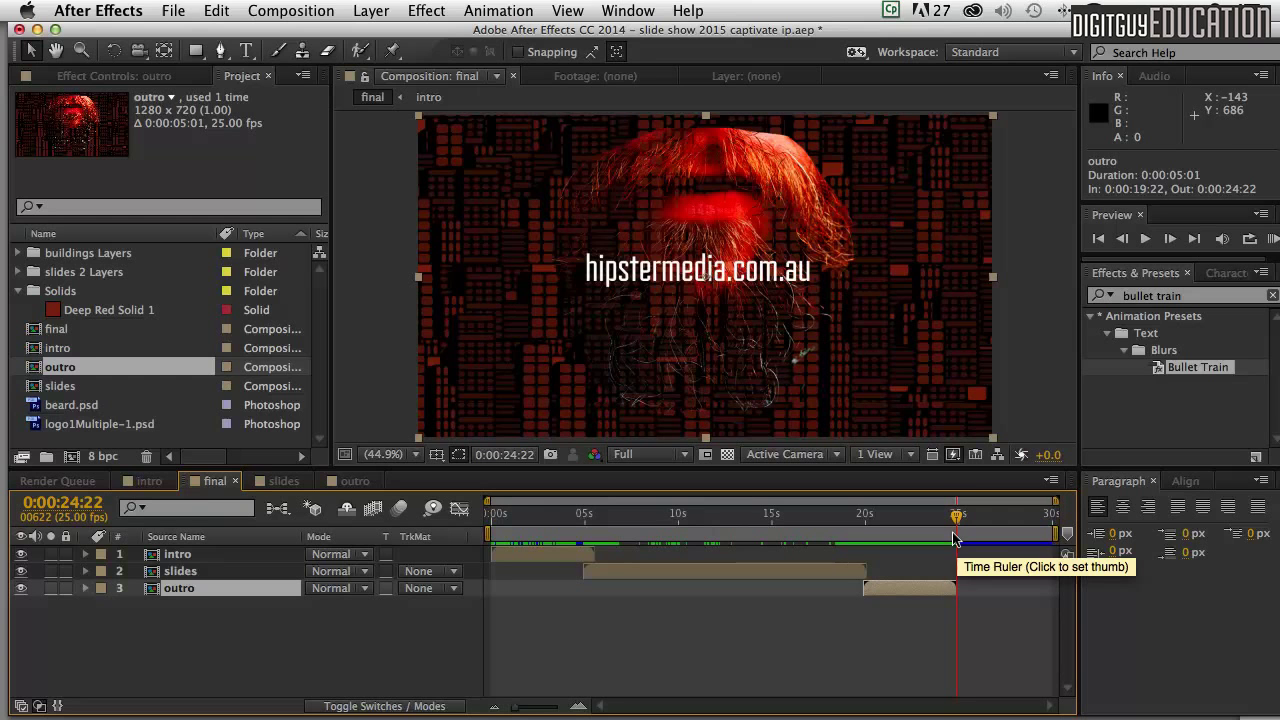
pyautogui.press('n')
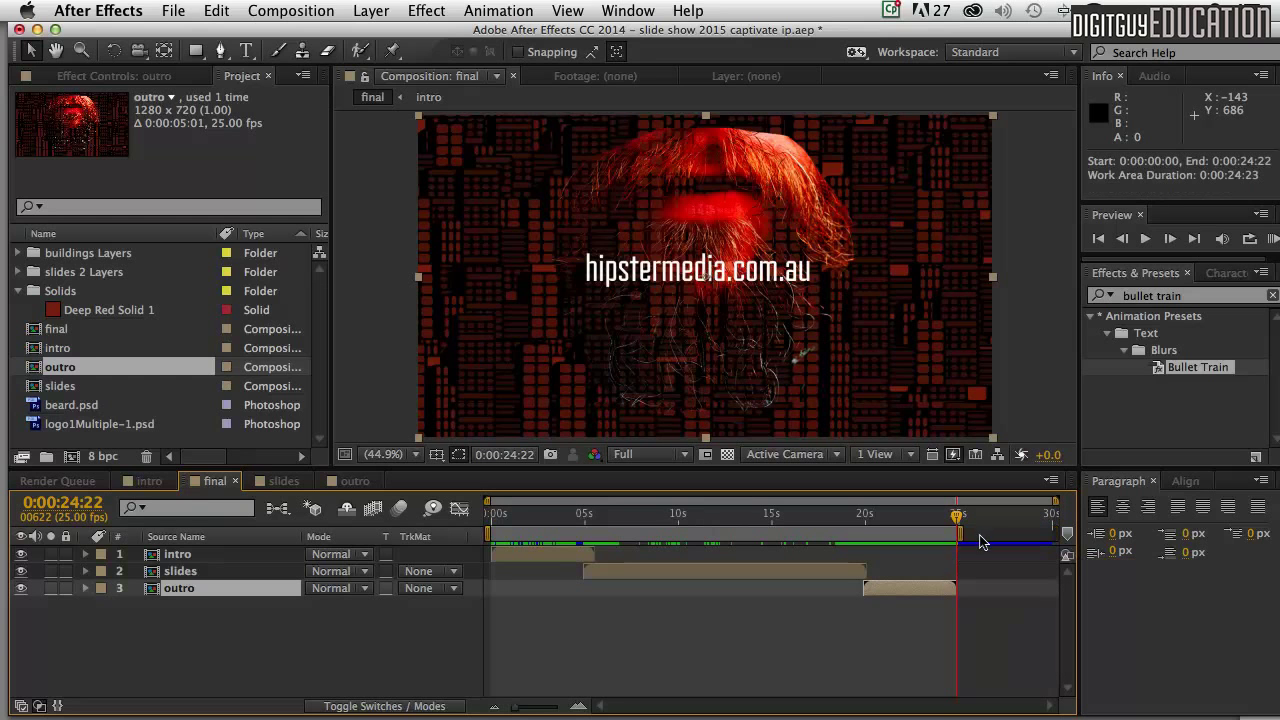
pyautogui.rightClick(893, 533)
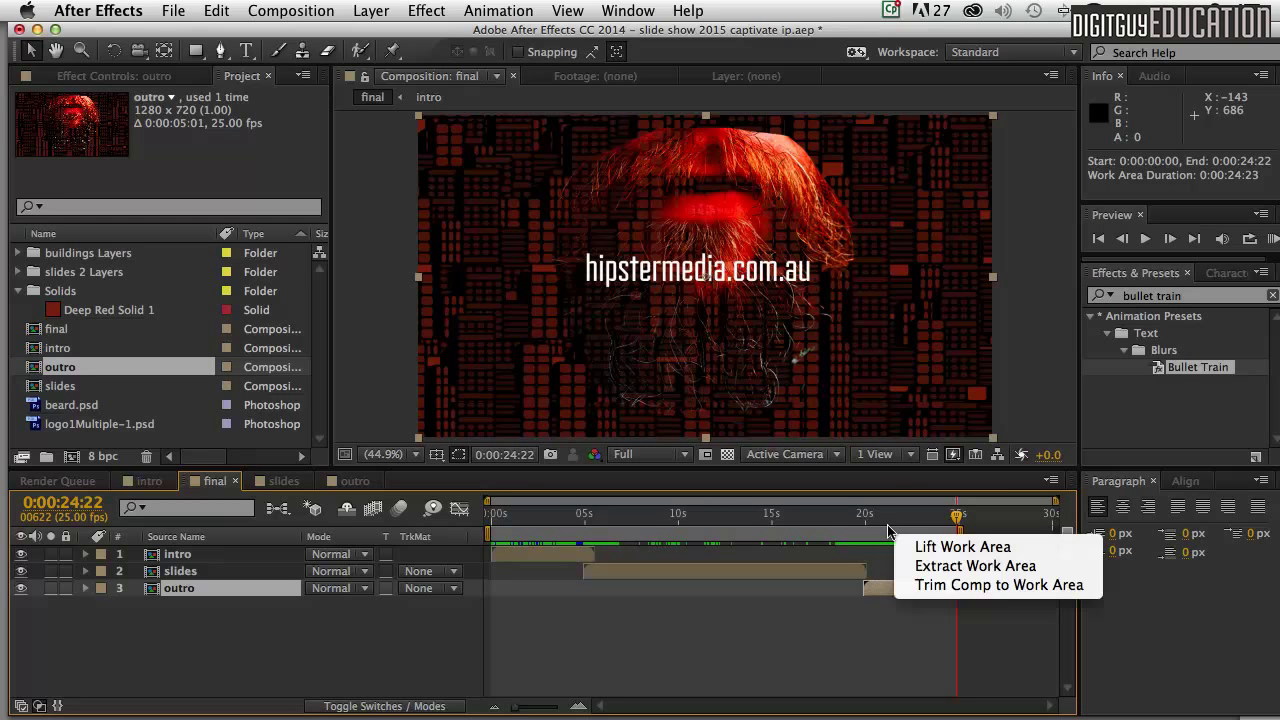
pyautogui.click(913, 585)
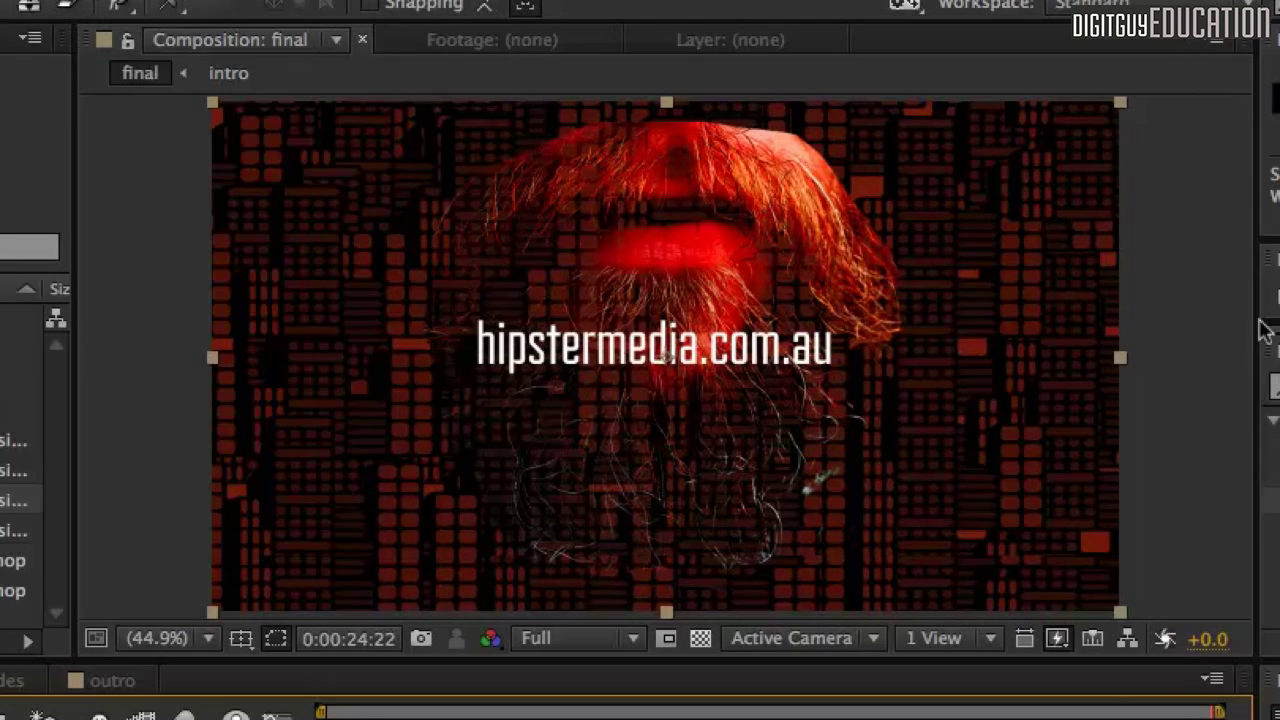
# Play the whole final composition from the start and check a frame in the intro
pyautogui.press('Home')
pyautogui.press('space')
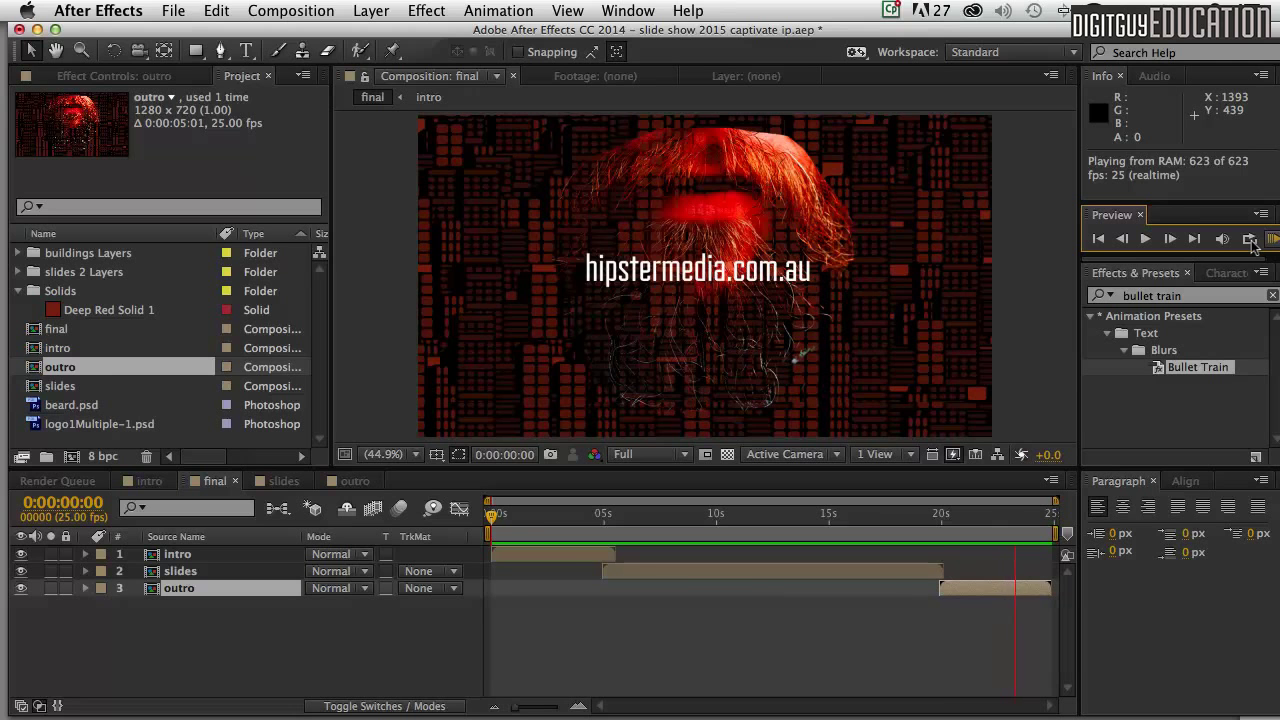
pyautogui.click(515, 515)
pyautogui.moveTo(515, 515)
pyautogui.mouseDown()
pyautogui.moveTo(492, 515)
pyautogui.moveTo(513, 515)
pyautogui.mouseUp()
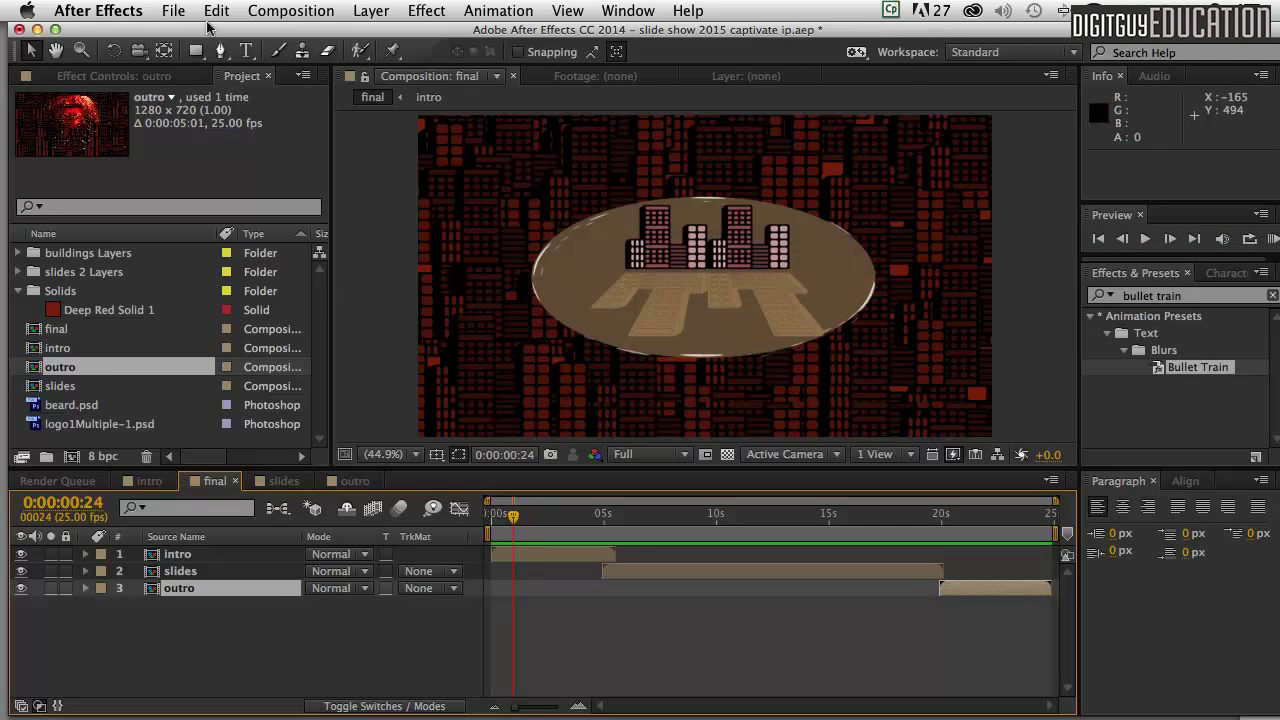
# Send the final composition to the Adobe Media Encoder queue and switch to Adobe Media Encoder
pyautogui.click(268, 10)
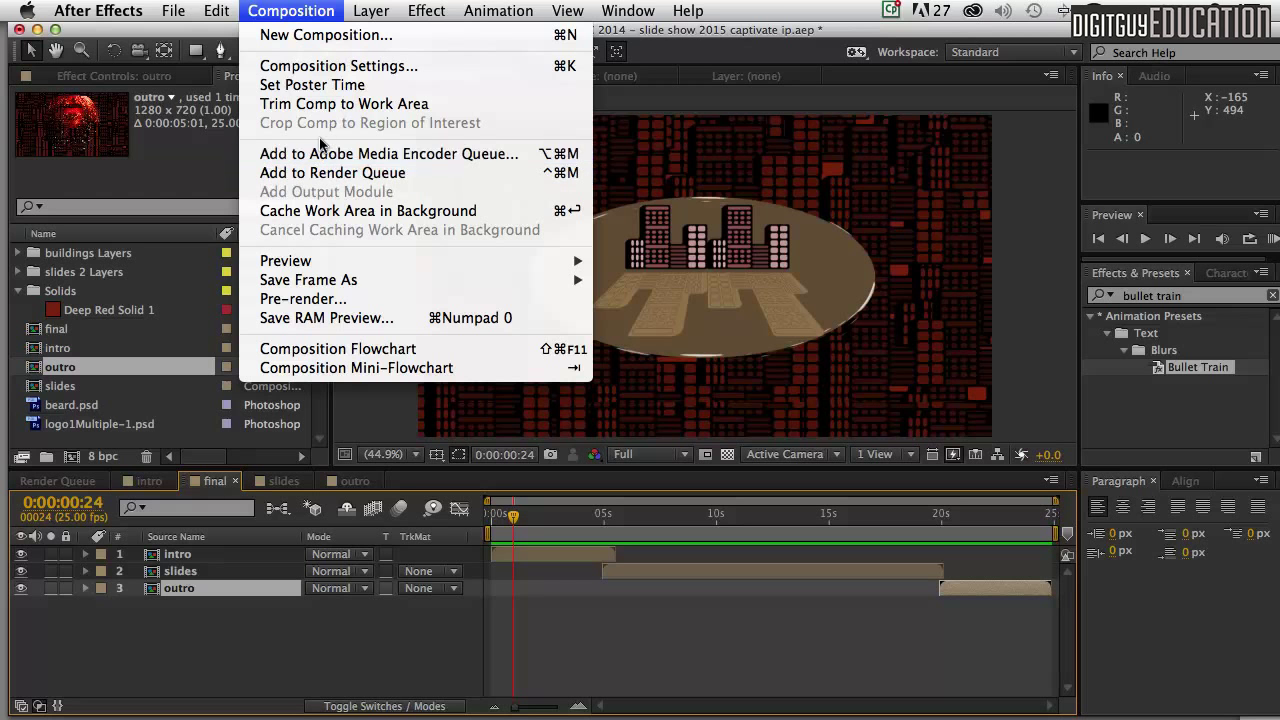
pyautogui.click(318, 155)
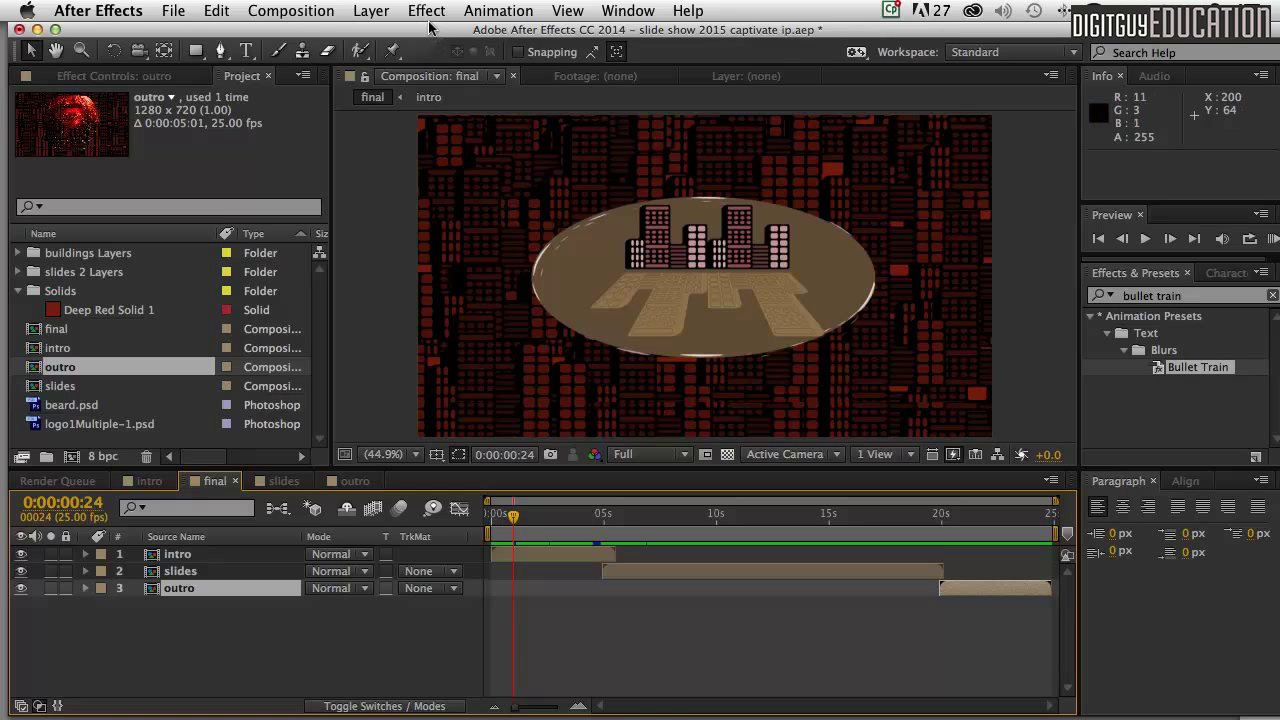
pyautogui.moveTo(430, 28); pyautogui.dragTo(425, 28)
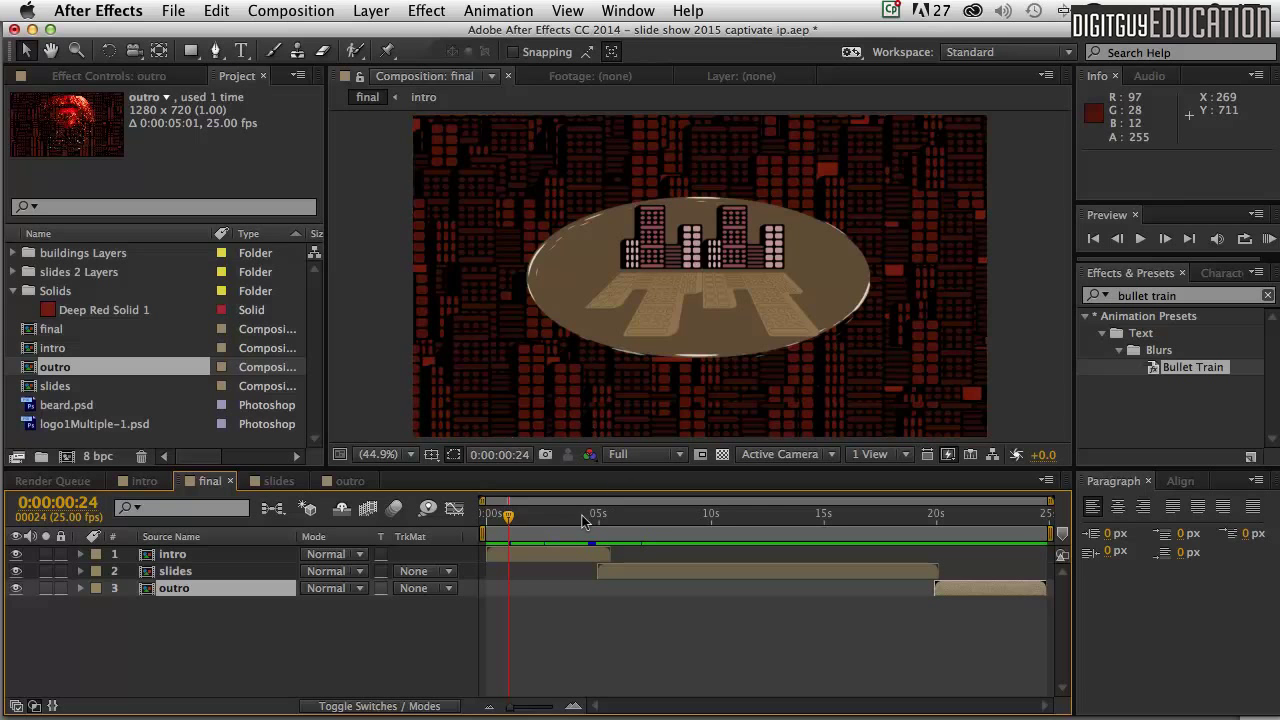
pyautogui.moveTo(506, 515)
pyautogui.mouseDown()
pyautogui.moveTo(522, 519)
pyautogui.moveTo(498, 513)
pyautogui.mouseUp()
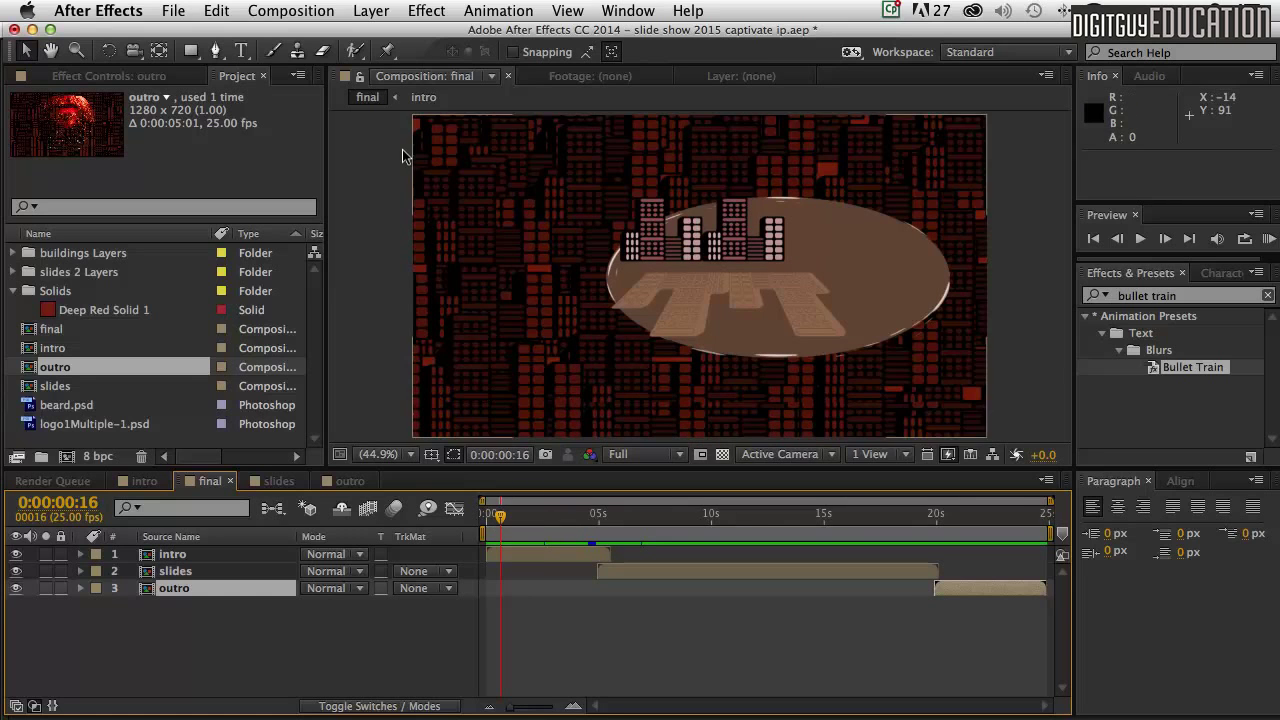
pyautogui.moveTo(348, 30); pyautogui.dragTo(355, 105)
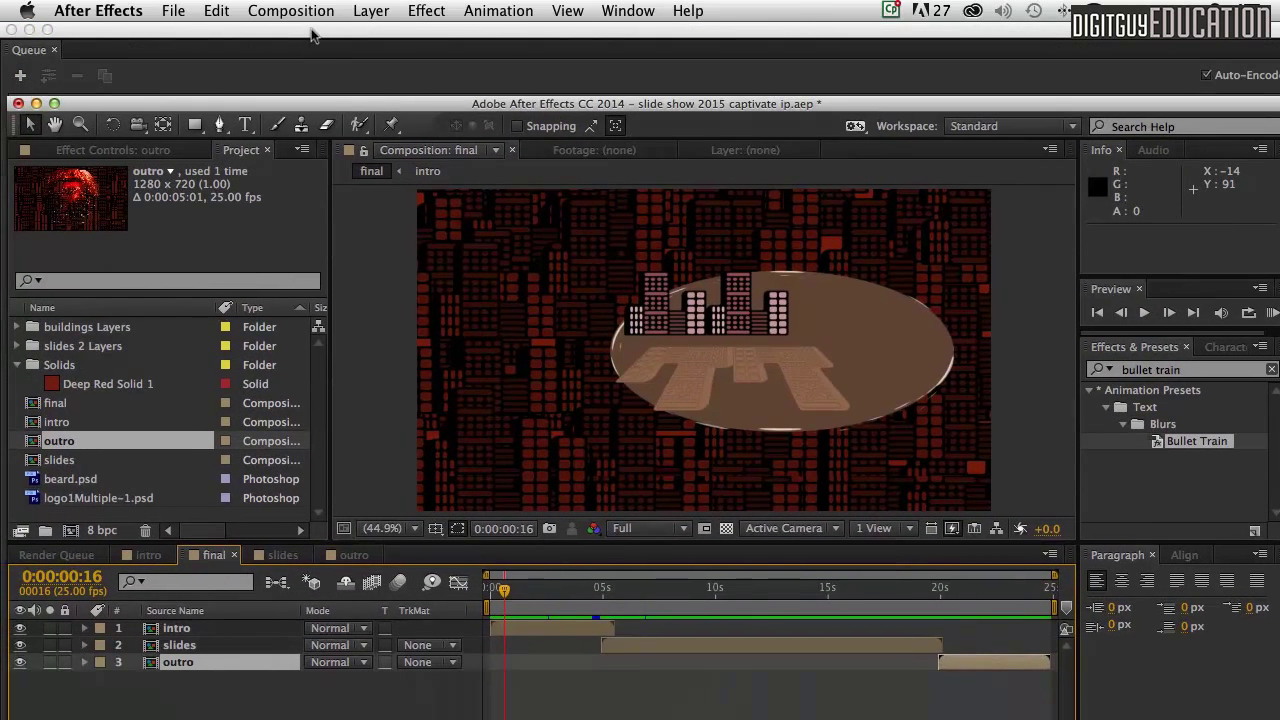
pyautogui.click(313, 47)
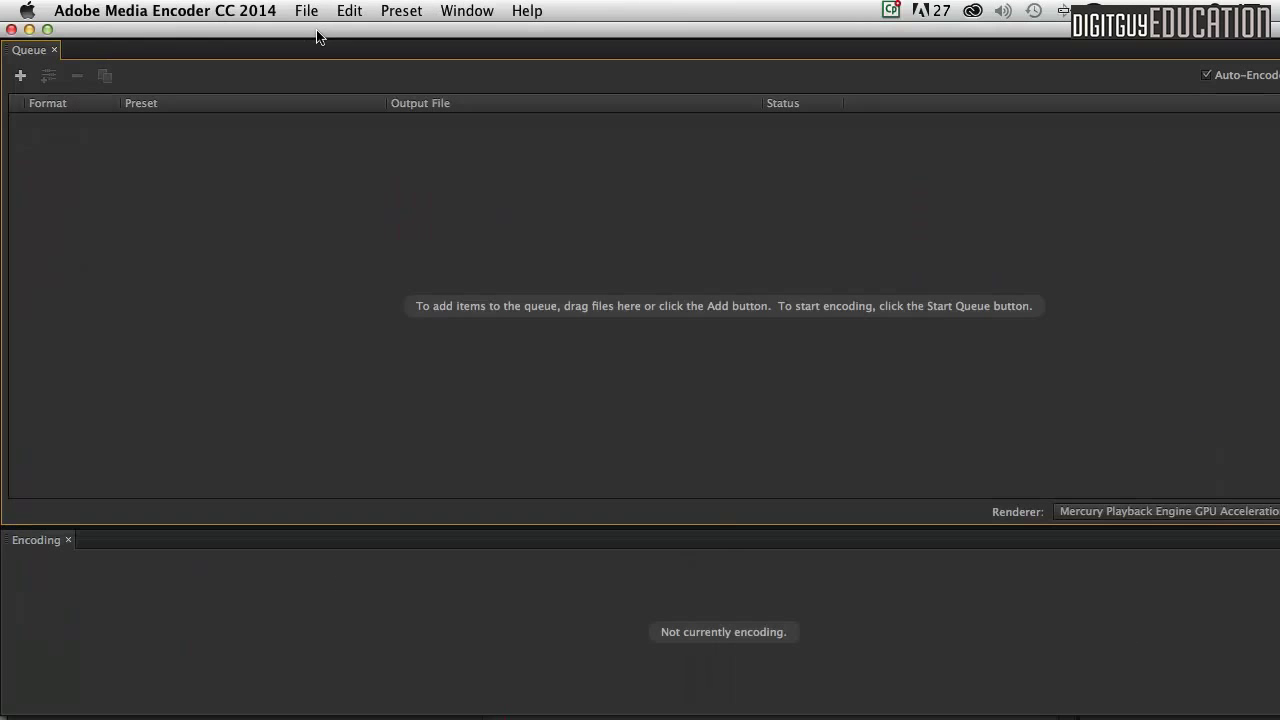
# Move the Media Encoder window aside to check After Effects, switch back to Adobe Media Encoder and return its window to the screen's upper edge
pyautogui.moveTo(351, 30); pyautogui.dragTo(516, 459)
pyautogui.moveTo(414, 119); pyautogui.dragTo(421, 4)
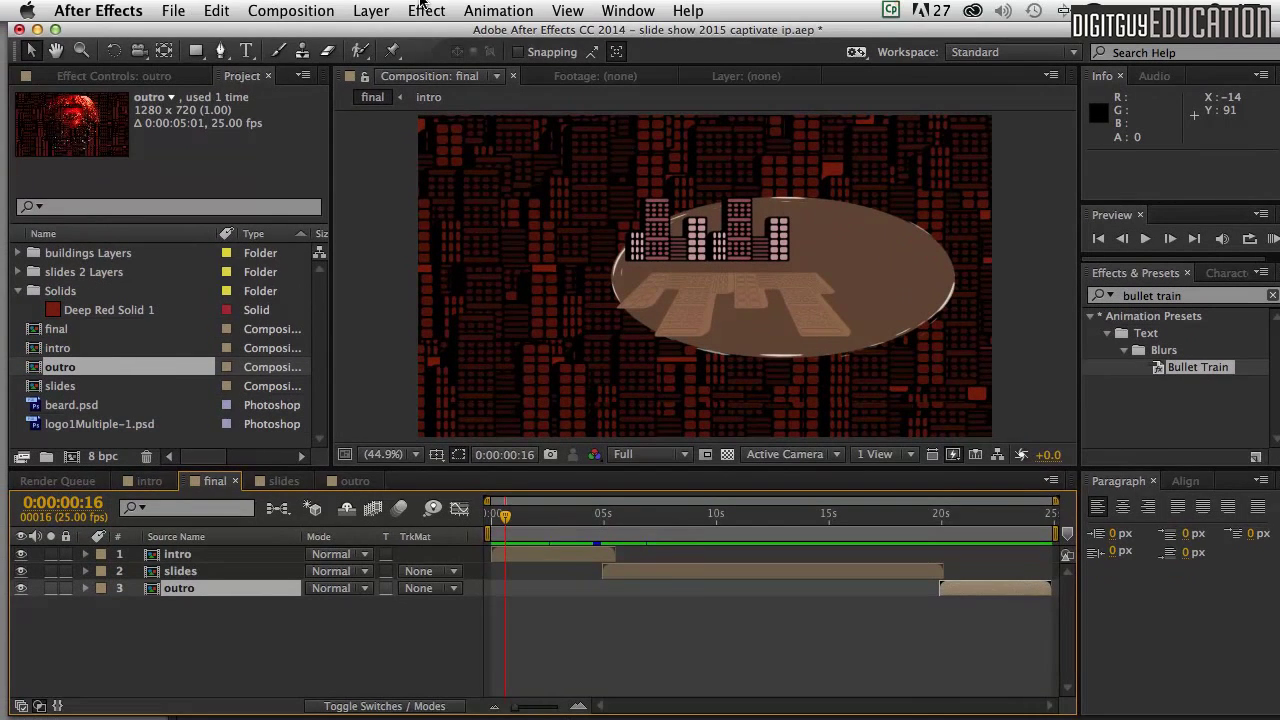
pyautogui.press('super+Tab')
pyautogui.click(266, 10)
pyautogui.moveTo(307, 10)
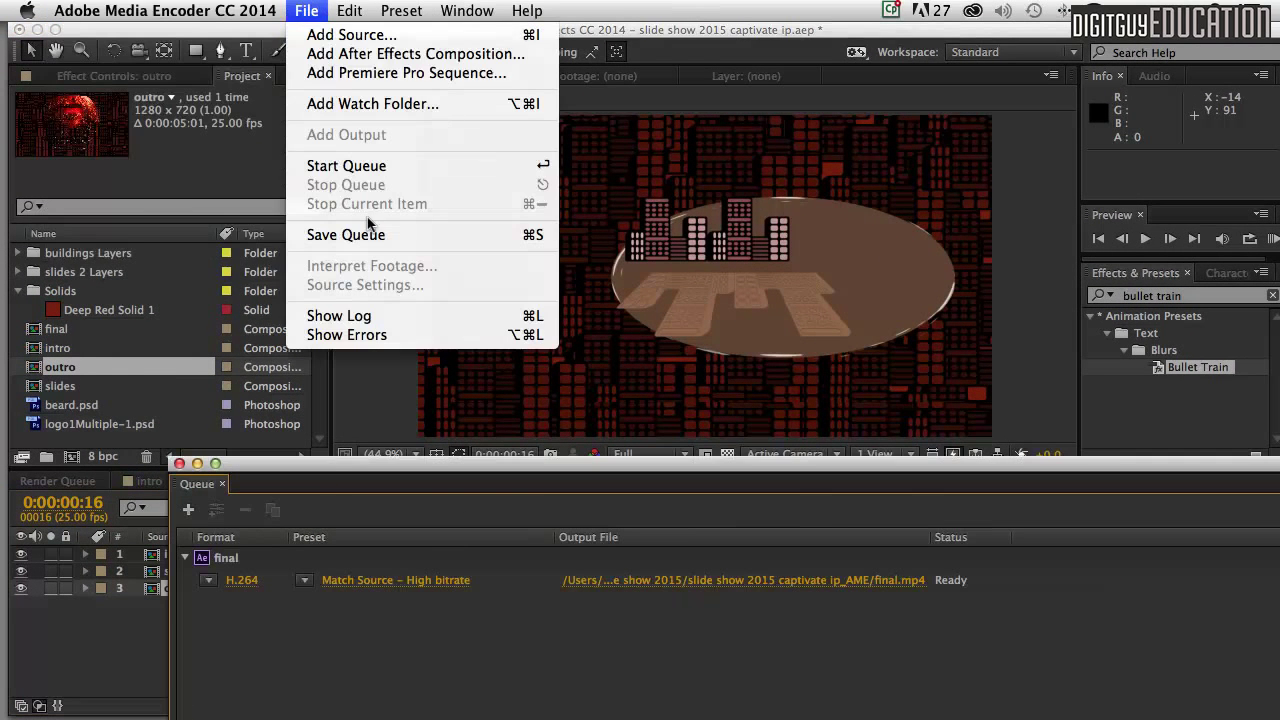
pyautogui.click(382, 465)
pyautogui.moveTo(382, 465); pyautogui.dragTo(217, 28)
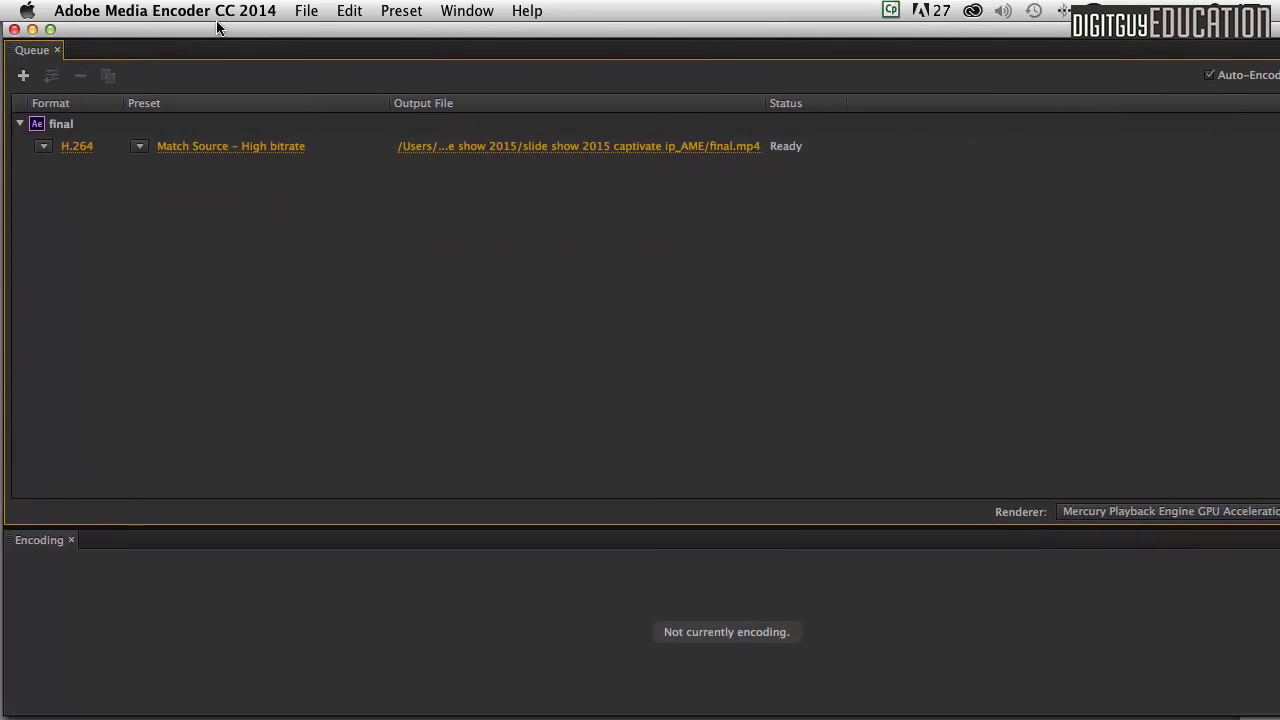
# Fit the Media Encoder window to the screen and widen the queue to show the full output file and Status columns
pyautogui.click(48, 29)
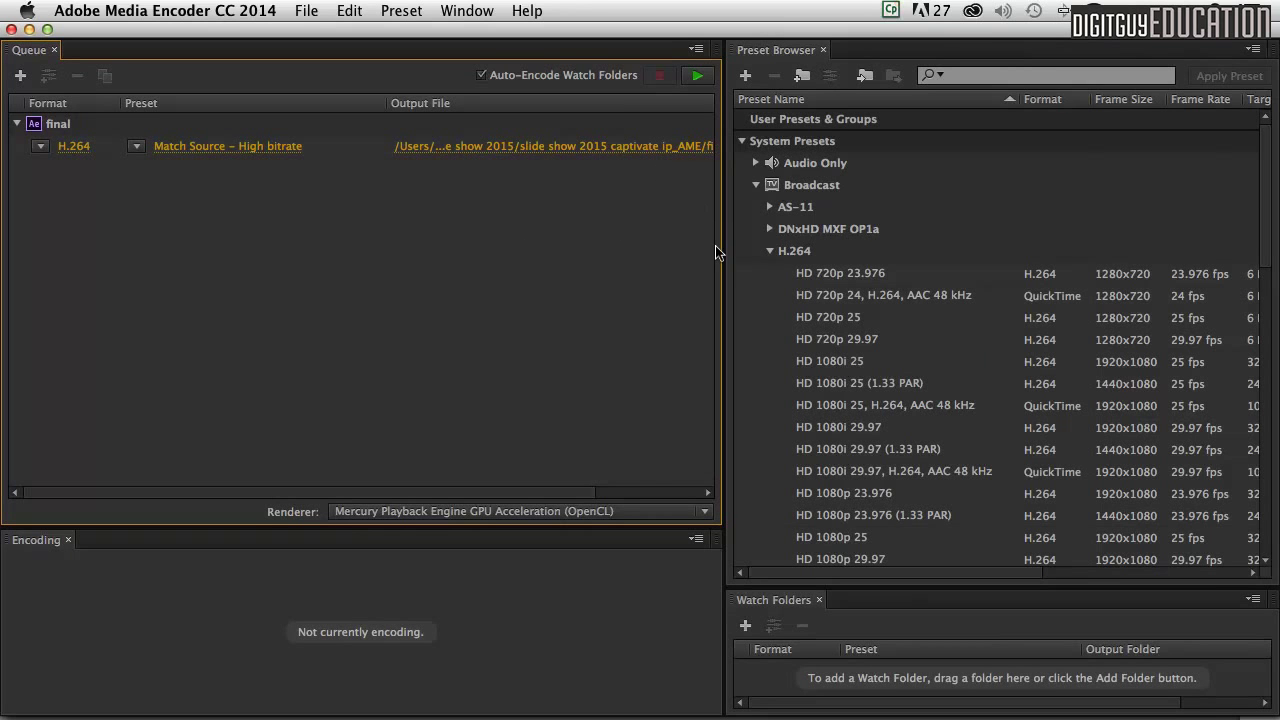
pyautogui.moveTo(724, 250); pyautogui.dragTo(792, 258)
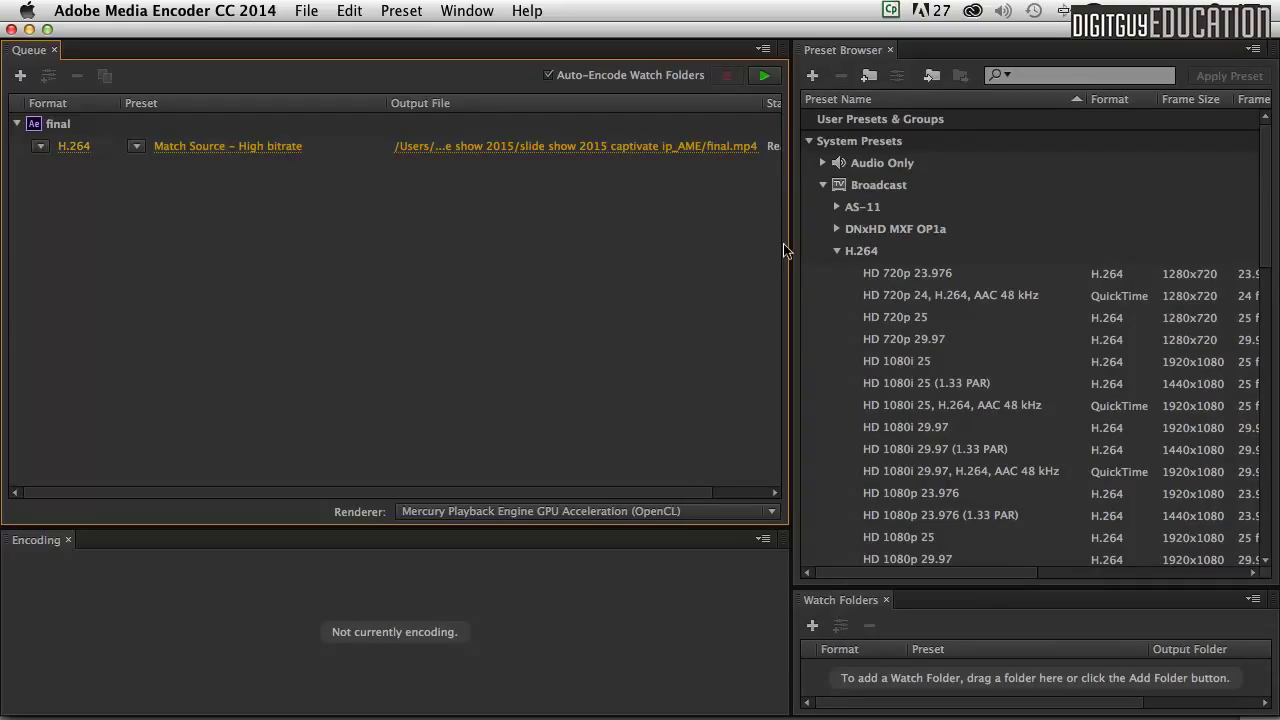
pyautogui.moveTo(784, 241); pyautogui.dragTo(852, 244)
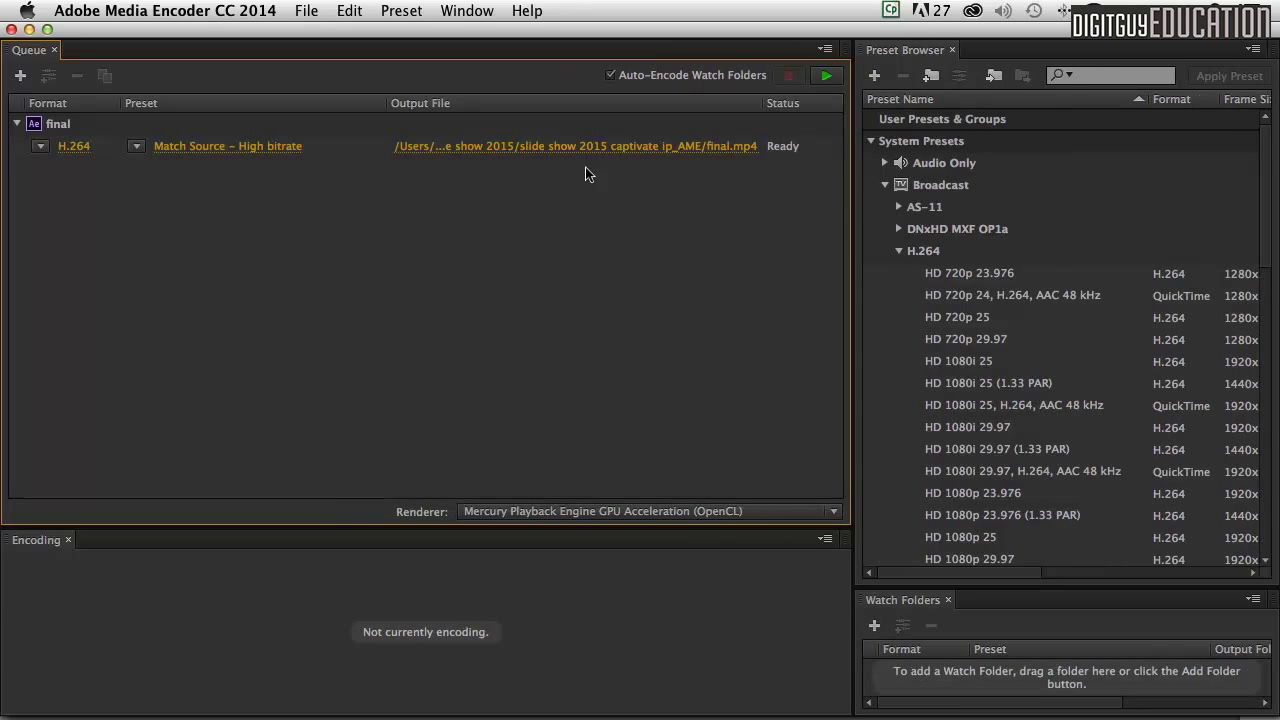
# Set the queued composition's output file to final.mp4 in the slide show 2015 captivate ip_AME folder and start encoding the queue
pyautogui.click(531, 146)
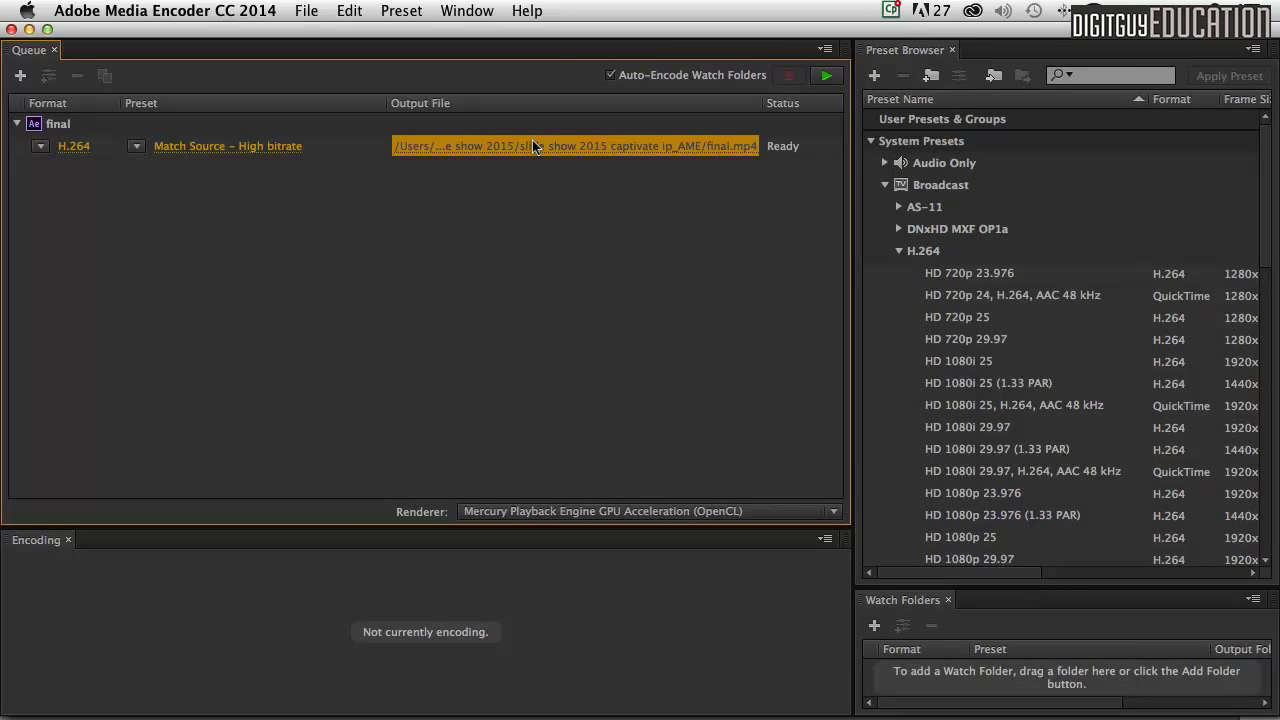
pyautogui.click(532, 146)
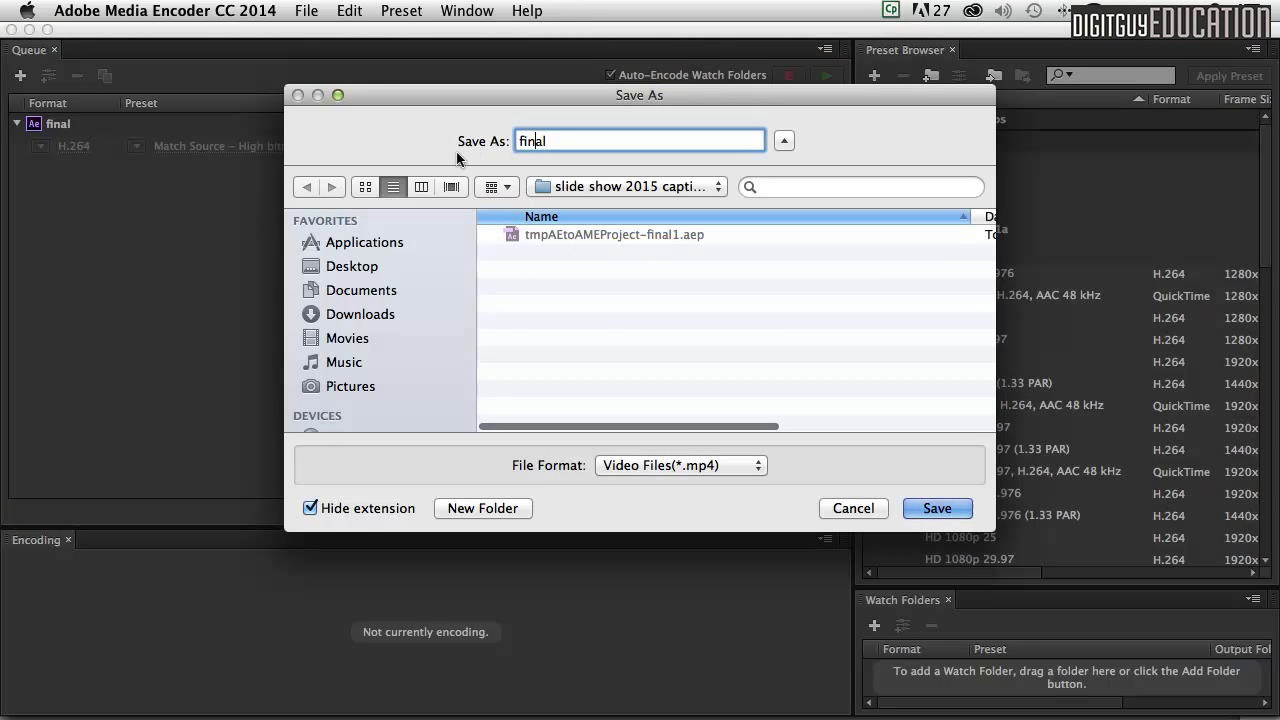
pyautogui.click(936, 509)
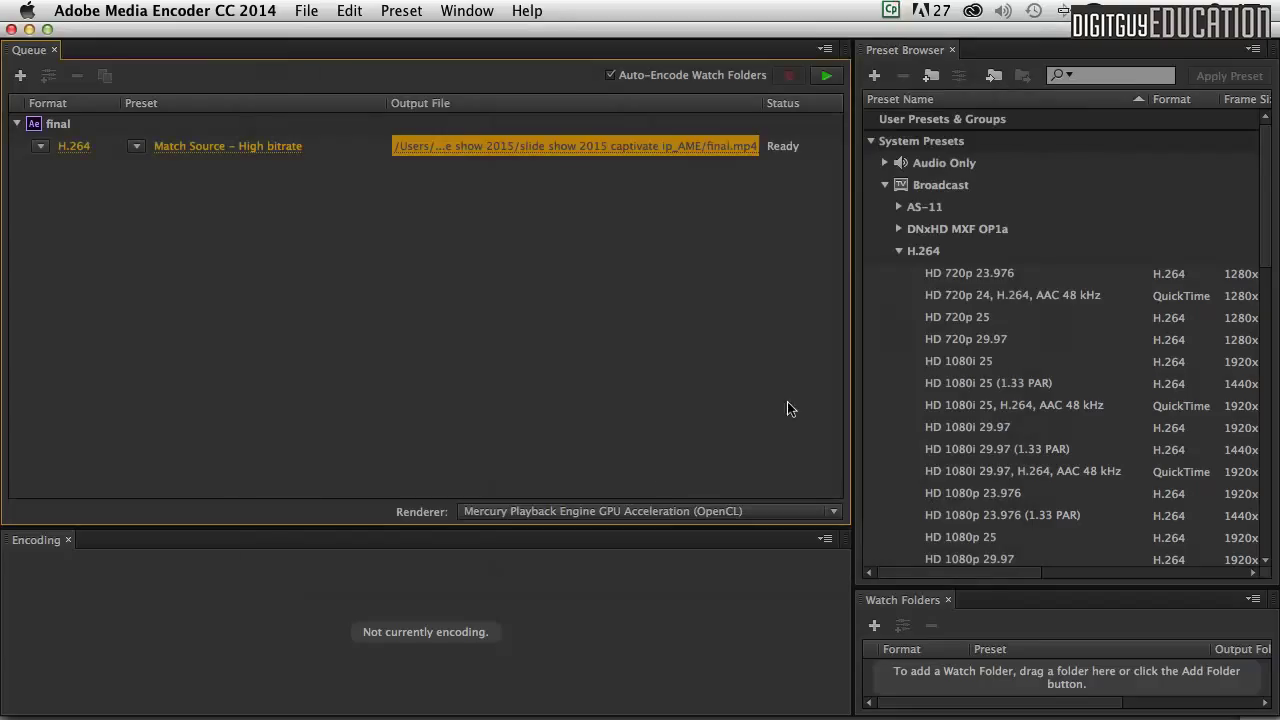
pyautogui.click(823, 77)
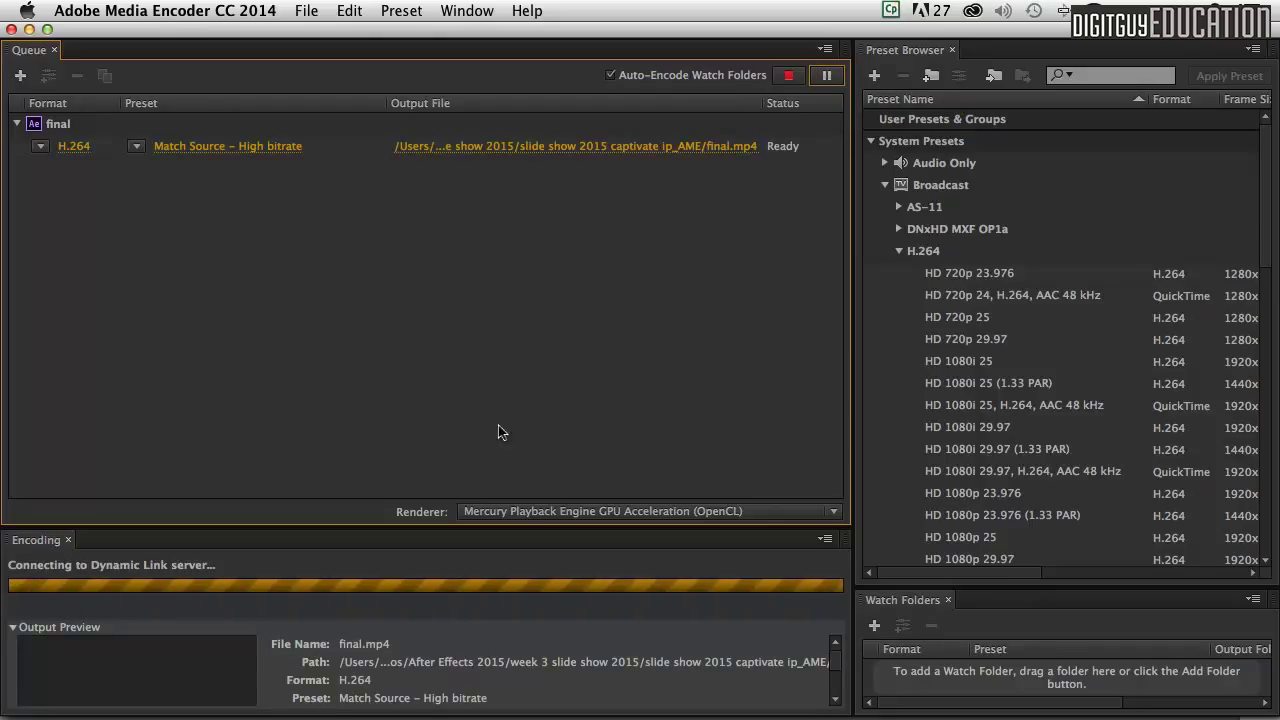